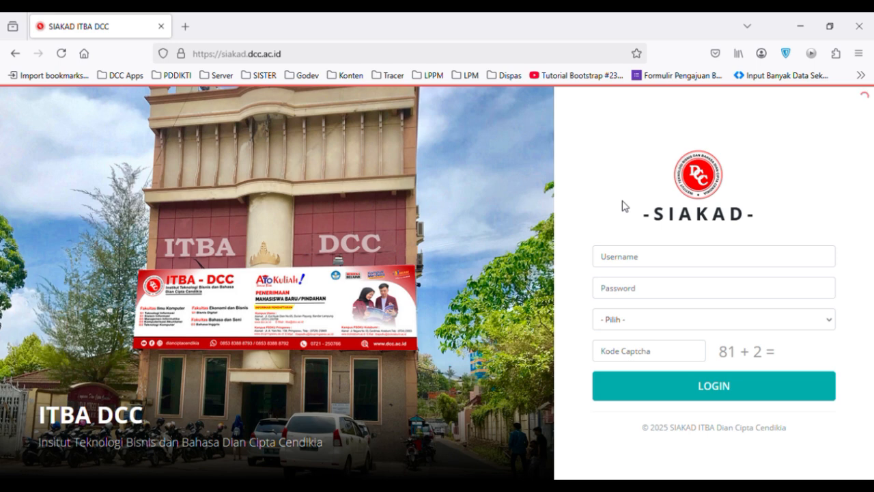
# Log in to SIAKAD by filling in the username and account password, choosing the Dosen role and answering the captcha.
pyautogui.click(674, 266)
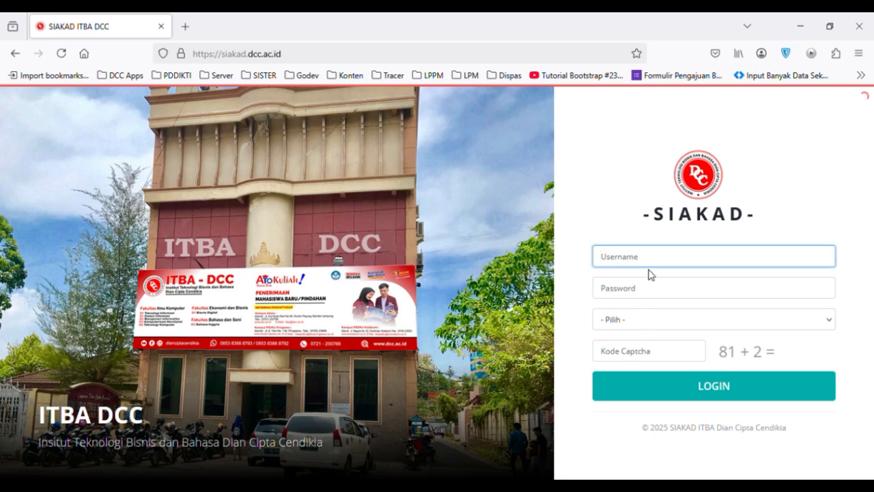
pyautogui.write('70')
pyautogui.click(655, 284)
pyautogui.click(642, 328)
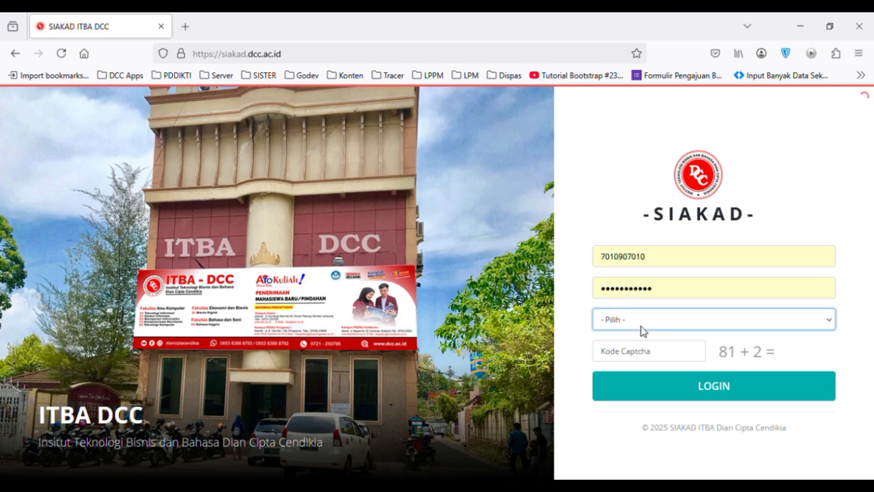
pyautogui.click(627, 381)
pyautogui.click(641, 354)
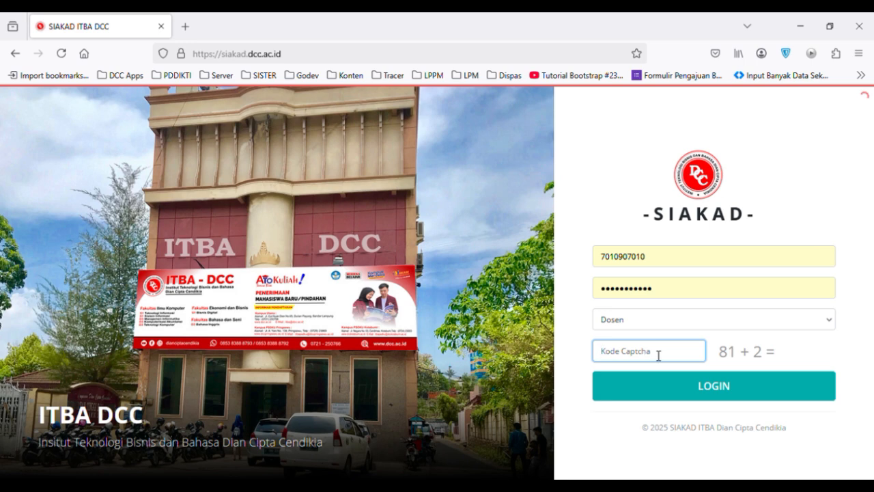
pyautogui.write('83')
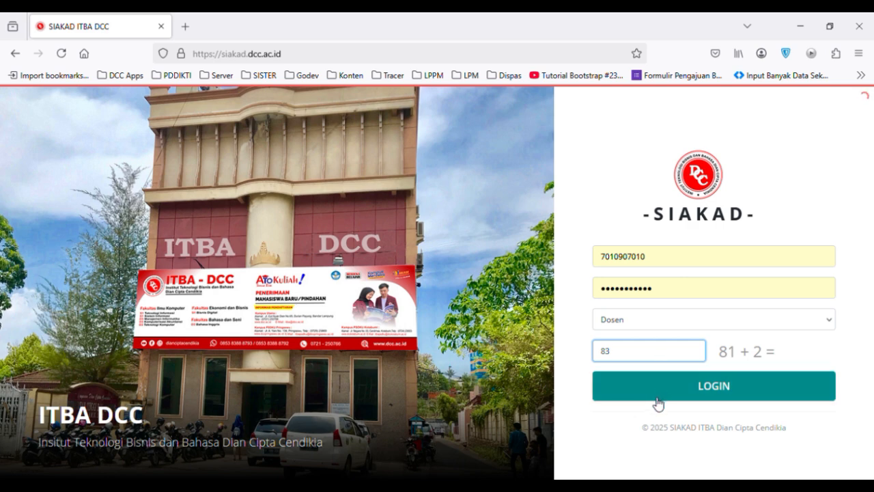
pyautogui.click(726, 395)
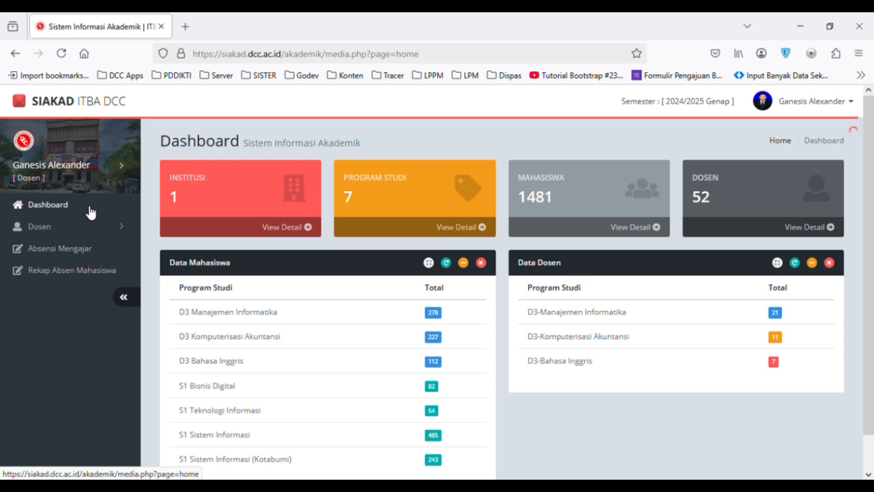
# Open the Data Dosen page to view the lecturer's profile settings.
pyautogui.click(119, 229)
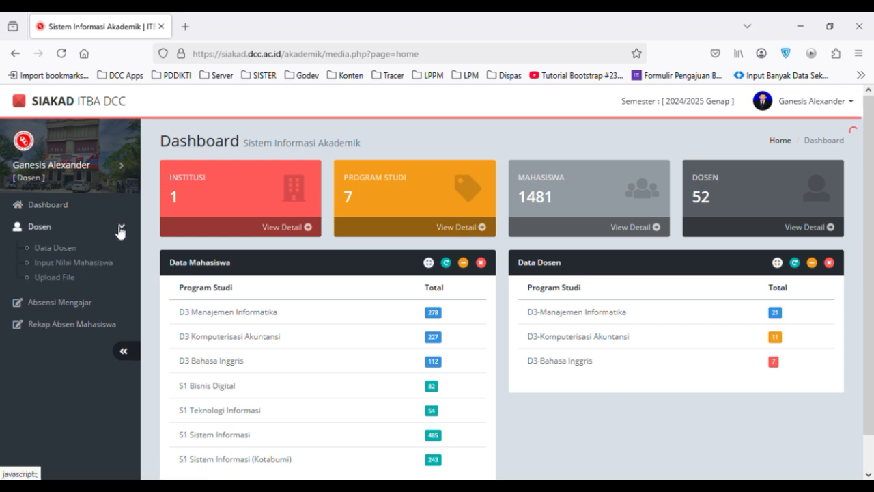
pyautogui.click(65, 250)
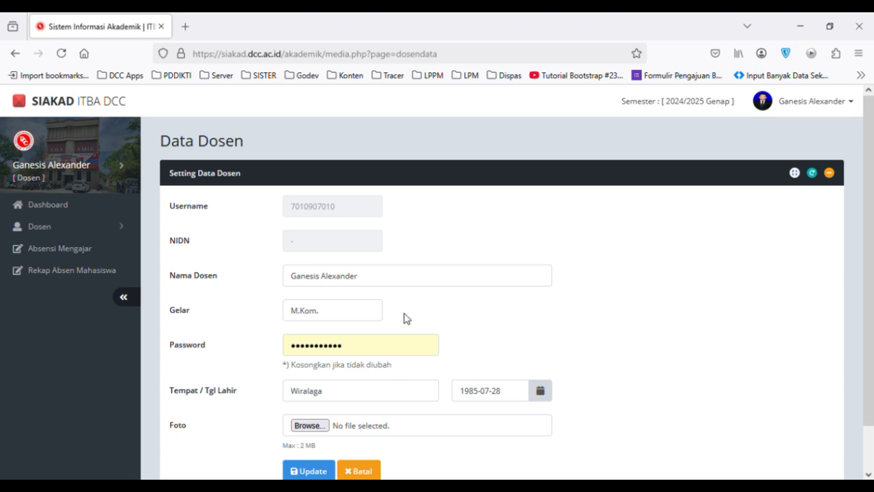
# List the 2024/2025 Genap courses in Input Nilai Mahasiswa and open grade entry for Pemrograman Mobile class 23M11.
pyautogui.click(123, 233)
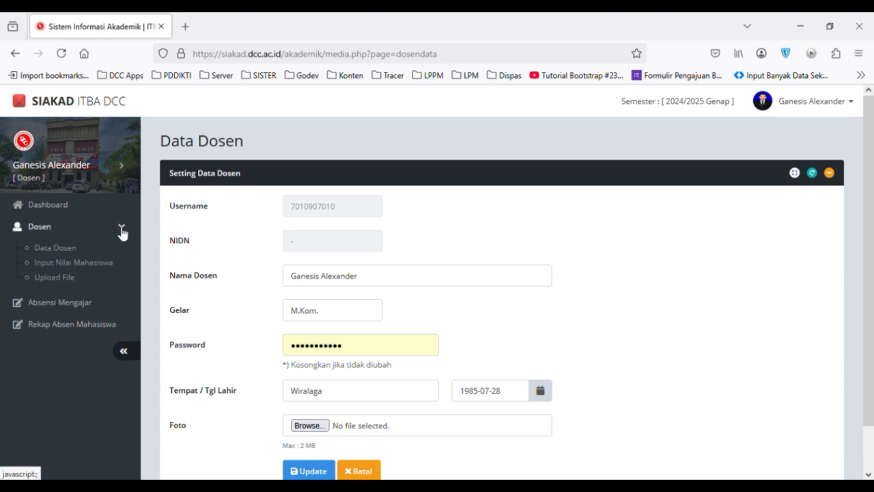
pyautogui.click(96, 269)
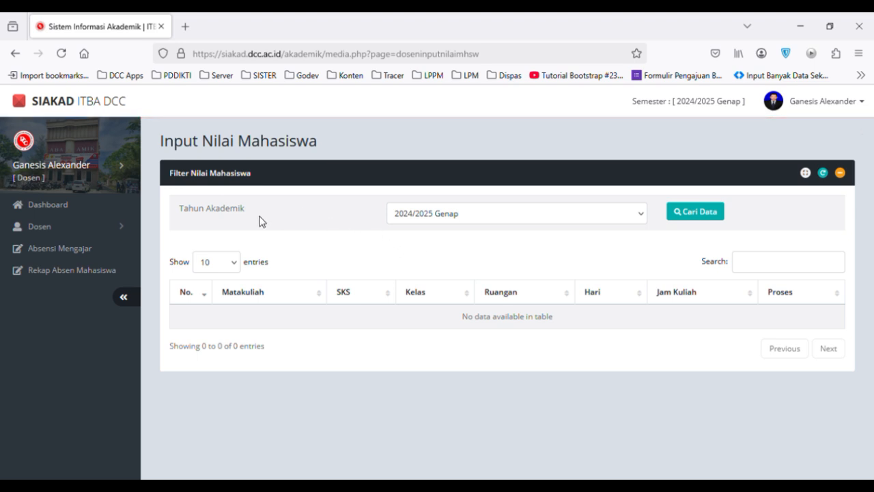
pyautogui.click(642, 220)
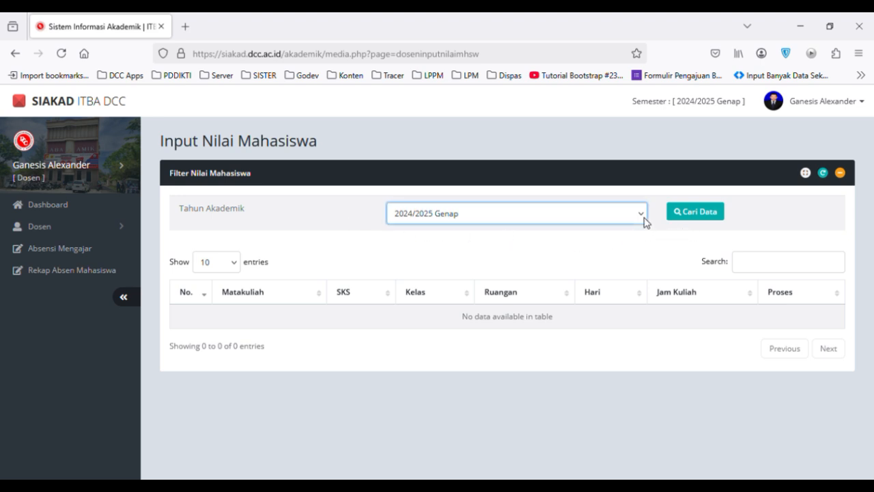
pyautogui.click(712, 217)
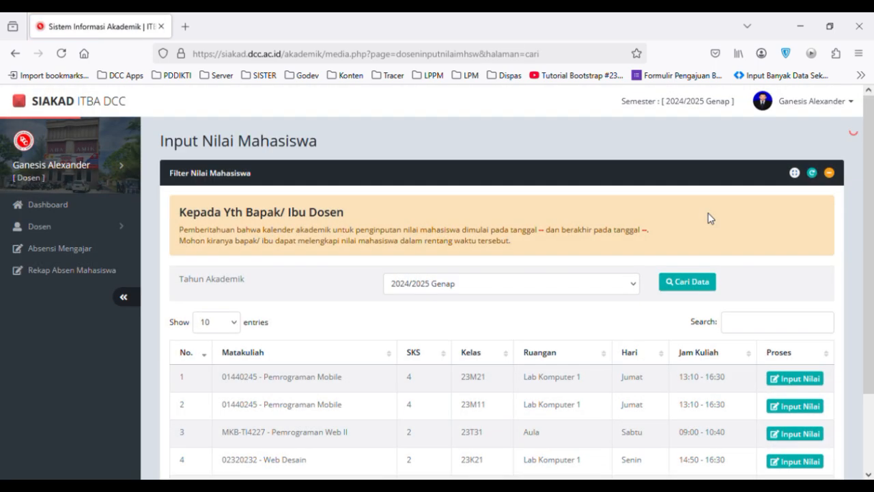
pyautogui.scroll(-2, 709, 218)
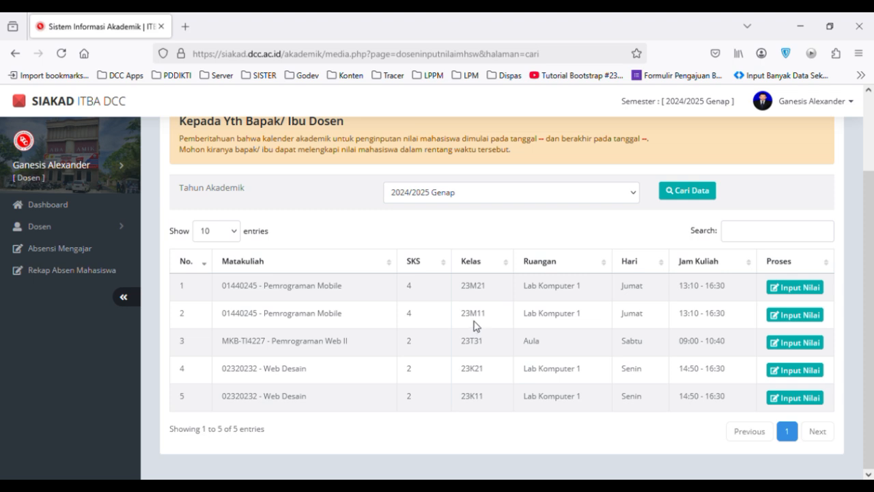
pyautogui.click(809, 317)
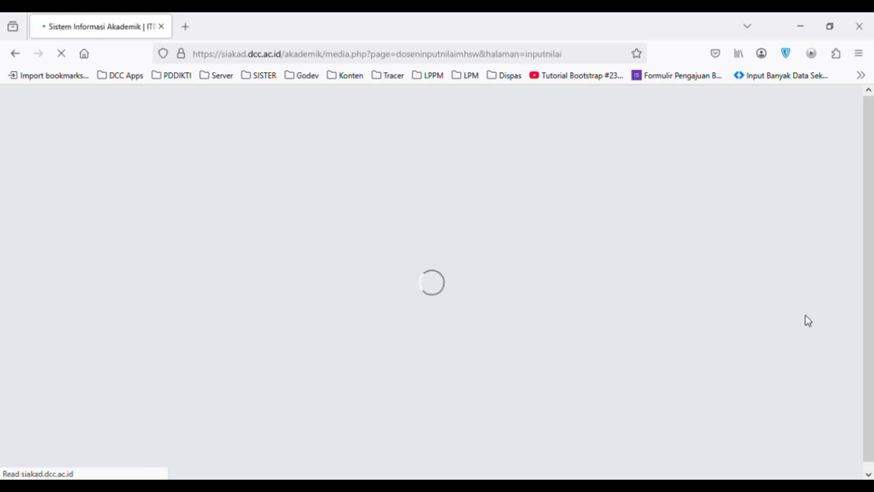
# Enter the first student's grades as Tugas 90, UTS 80 and UAS 80, and save them.
pyautogui.scroll(-1, 811, 322)
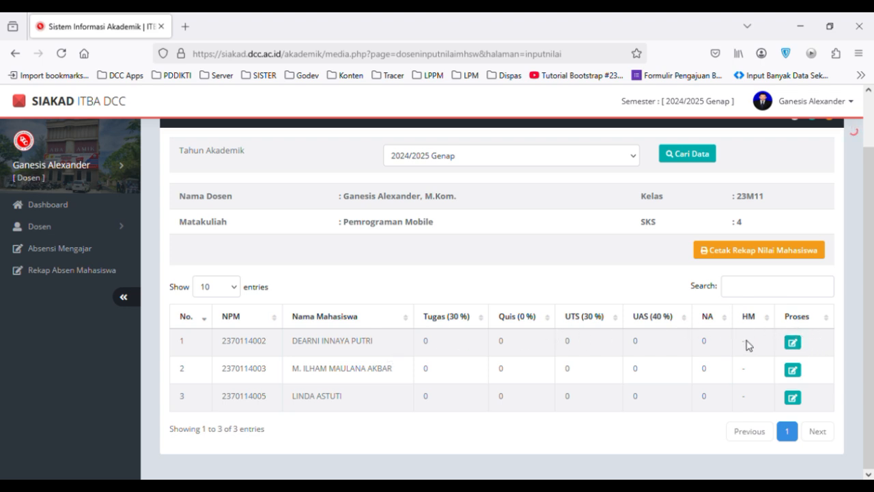
pyautogui.click(796, 350)
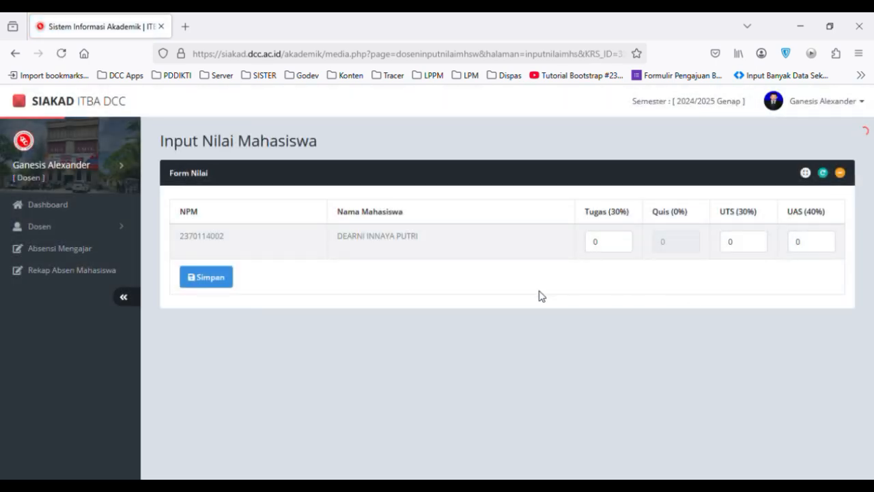
pyautogui.click(599, 250)
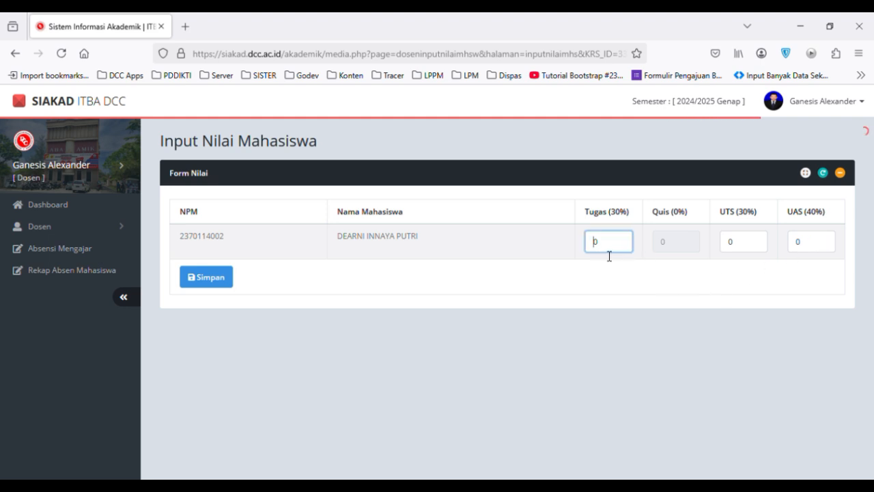
pyautogui.write('9')
pyautogui.click(732, 250)
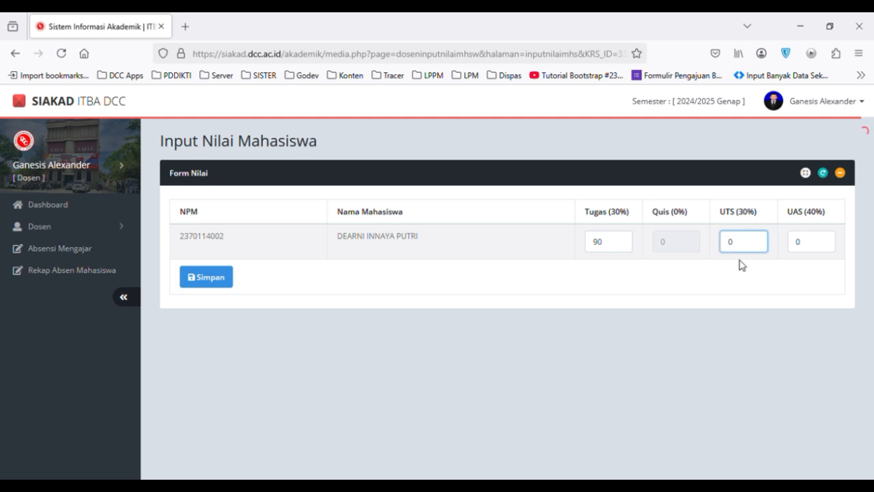
pyautogui.write('80')
pyautogui.click(803, 255)
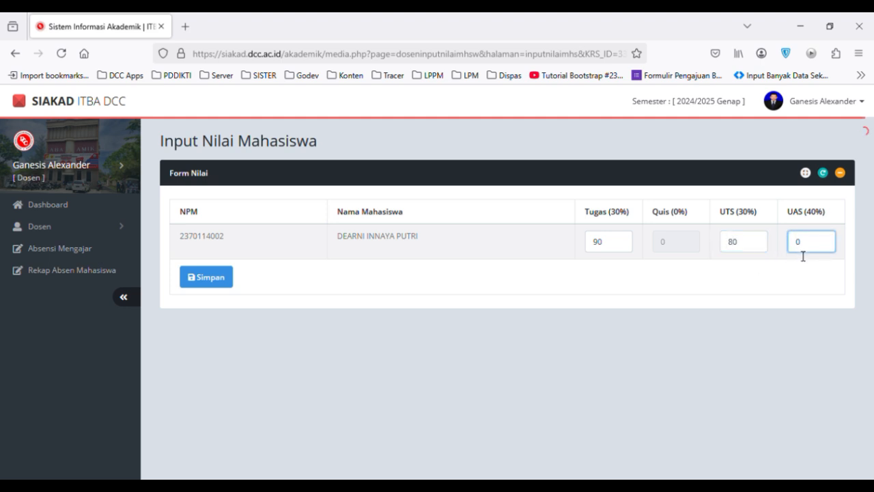
pyautogui.write('80')
pyautogui.click(268, 319)
pyautogui.click(206, 278)
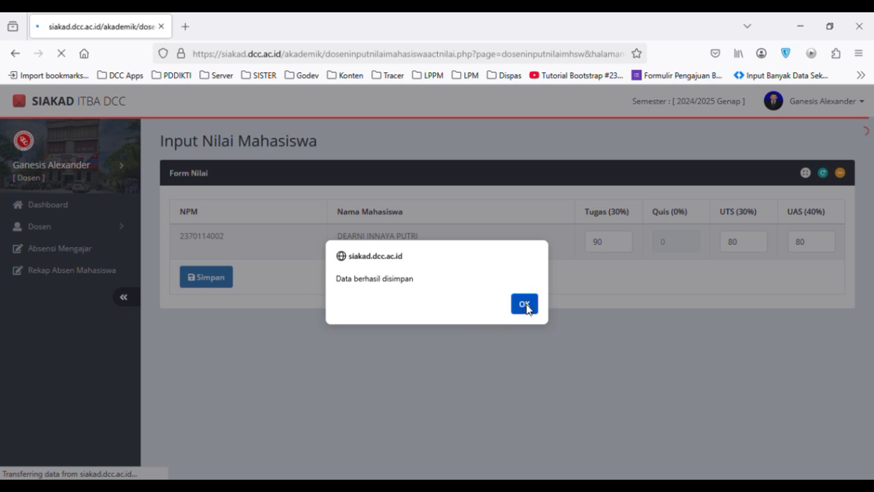
pyautogui.click(523, 304)
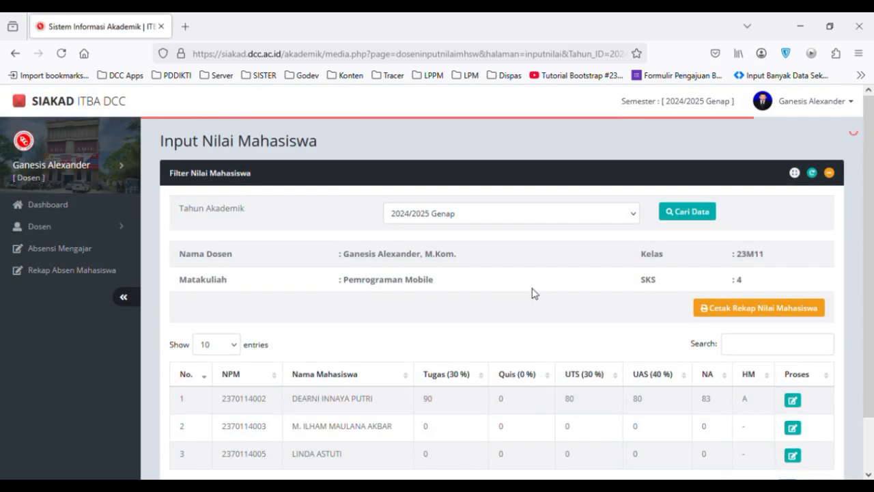
# Preview the printable student grade recap for class 23M11, cancel printing and return to the grade list.
pyautogui.scroll(-1, 531, 293)
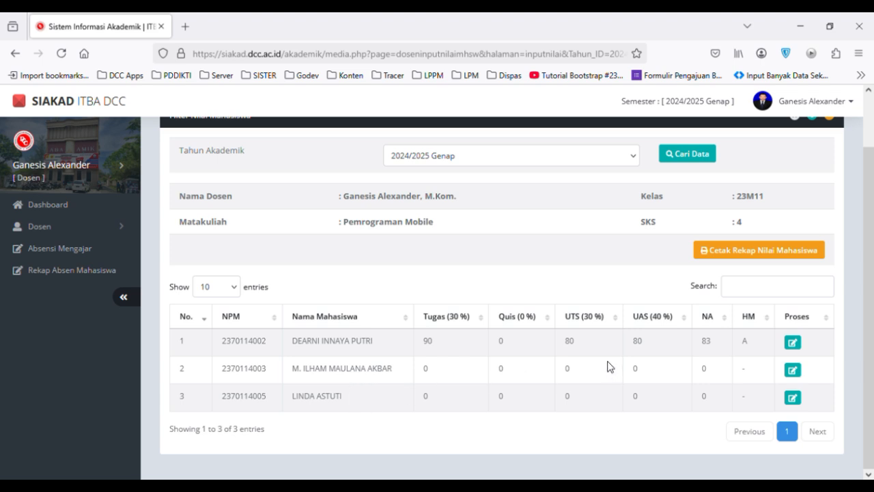
pyautogui.scroll(2, 608, 366)
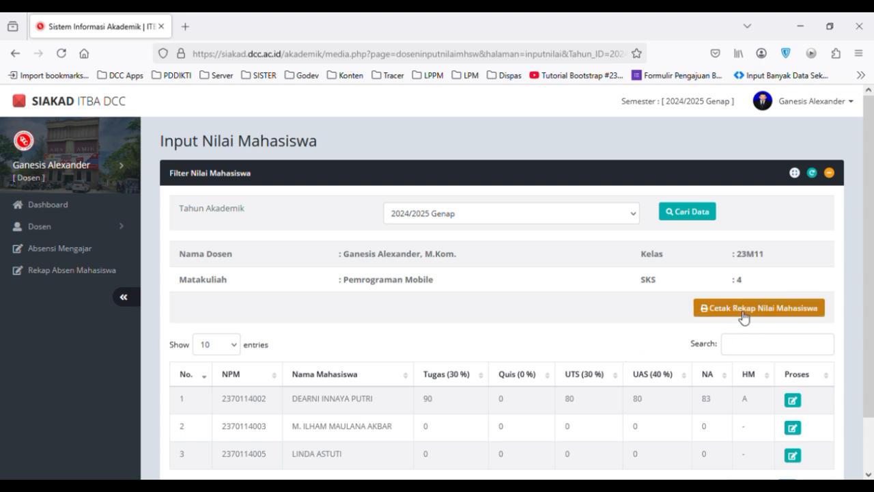
pyautogui.click(743, 316)
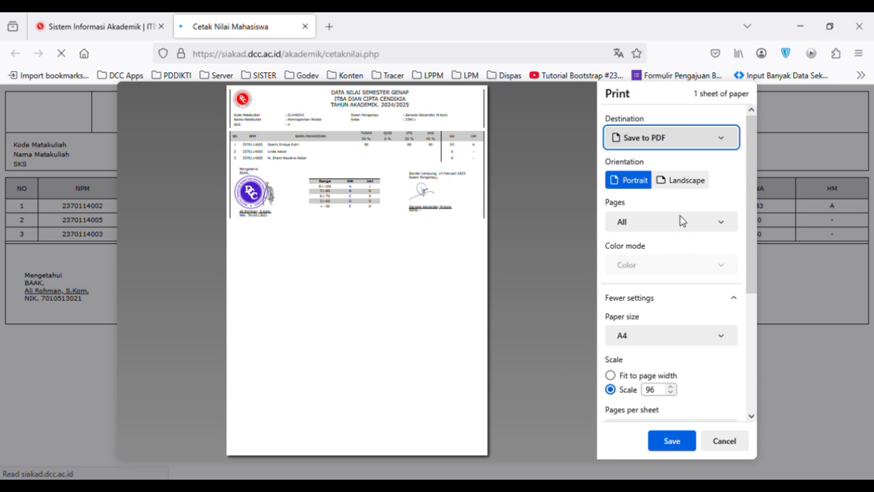
pyautogui.click(678, 99)
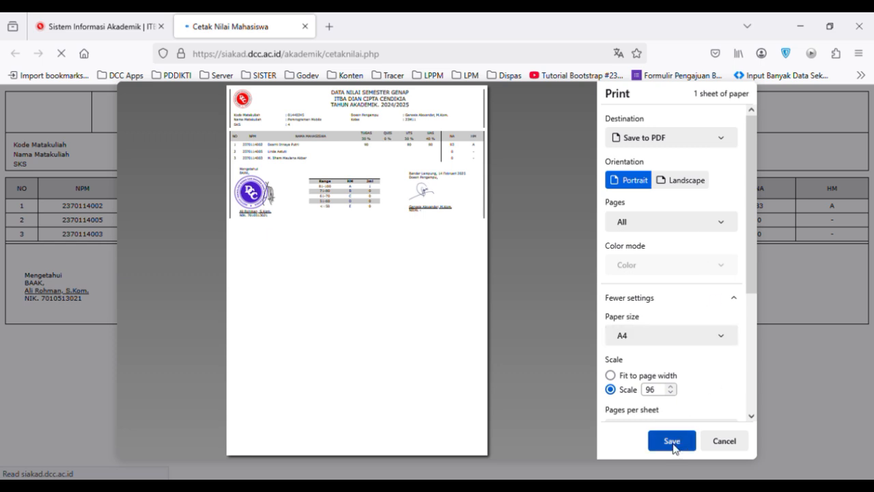
pyautogui.click(737, 442)
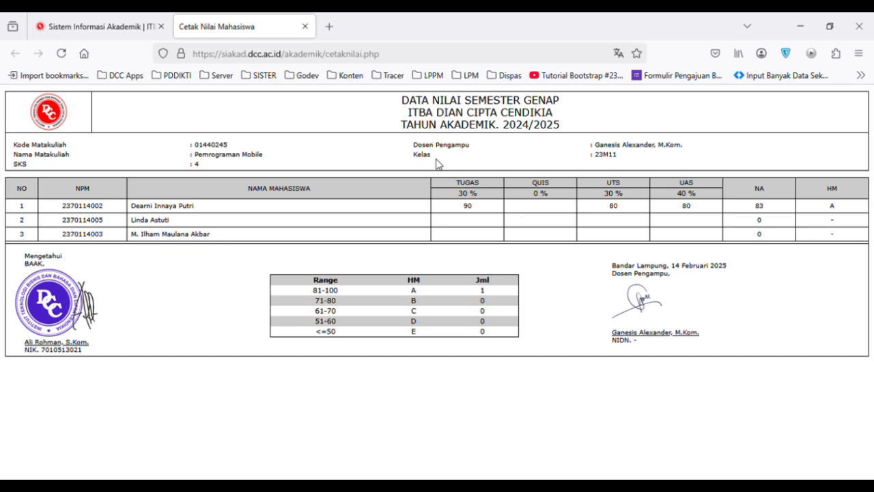
pyautogui.click(304, 26)
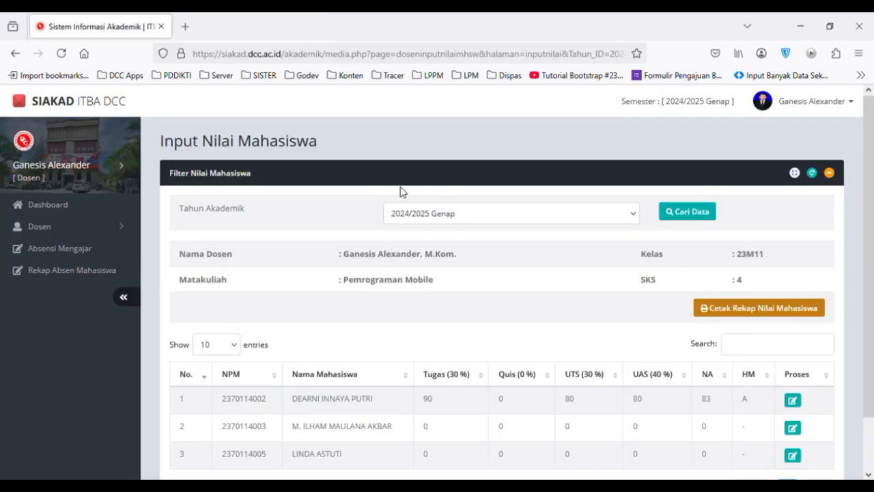
# Start a new teaching attendance entry in Absensi Mengajar and select Pemrograman Mobile - 23M11 as the course.
pyautogui.click(72, 255)
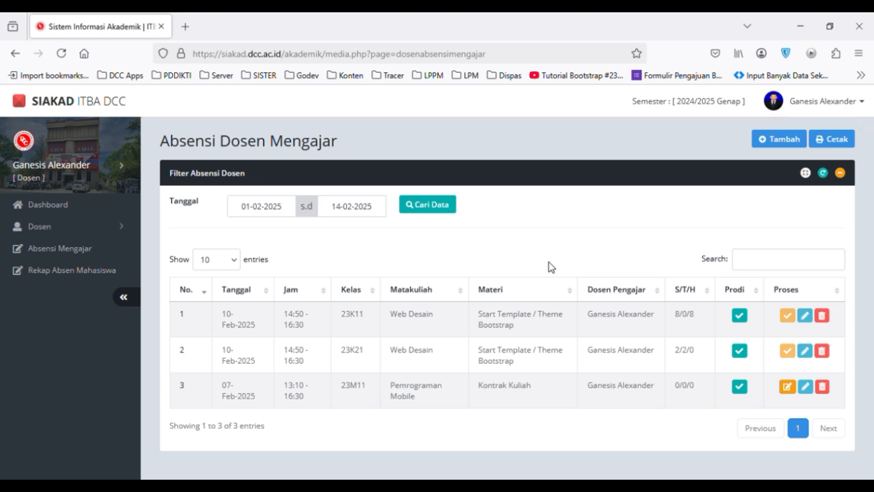
pyautogui.click(777, 145)
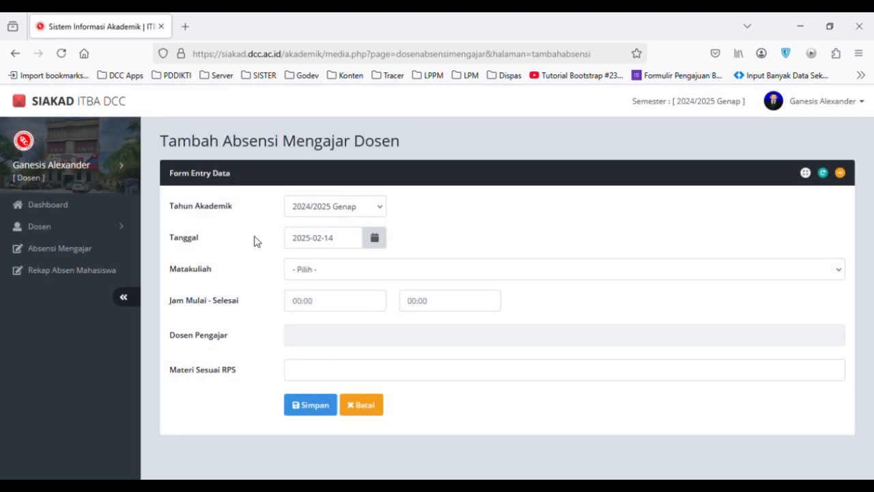
pyautogui.click(345, 207)
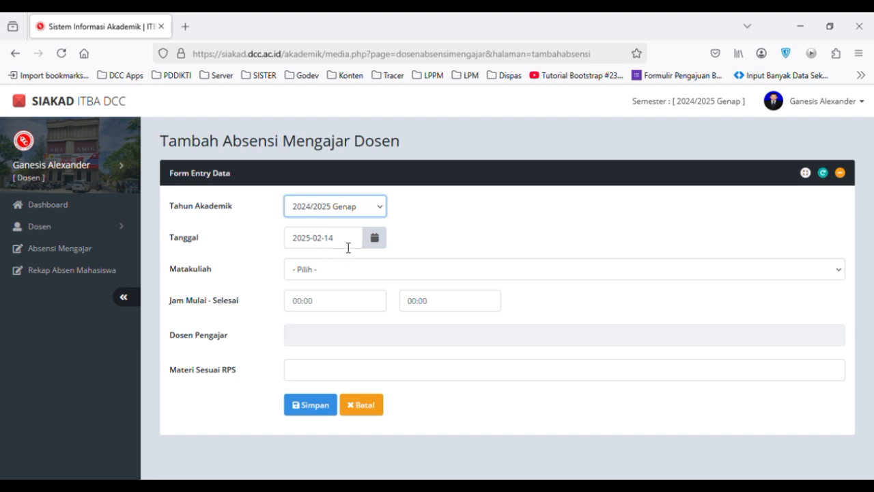
pyautogui.click(346, 279)
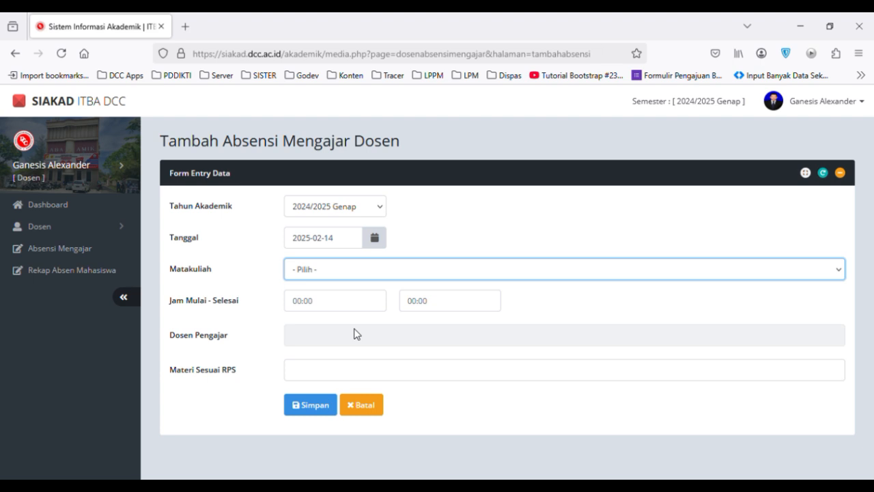
pyautogui.click(363, 312)
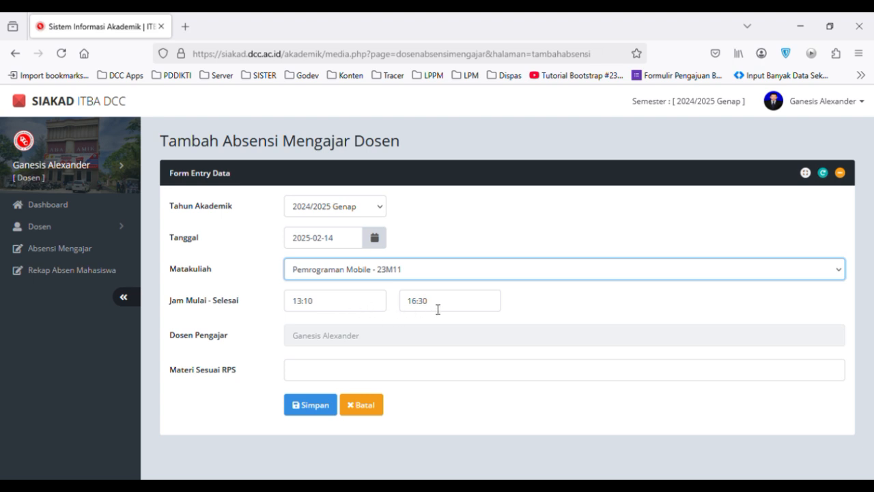
# Set the session's end time to 14:50, enter Kontrak Kuliah as the material, and save the teaching attendance entry.
pyautogui.moveTo(417, 306)
pyautogui.mouseDown()
pyautogui.moveTo(408, 309)
pyautogui.moveTo(429, 305)
pyautogui.mouseUp()
pyautogui.write('14:')
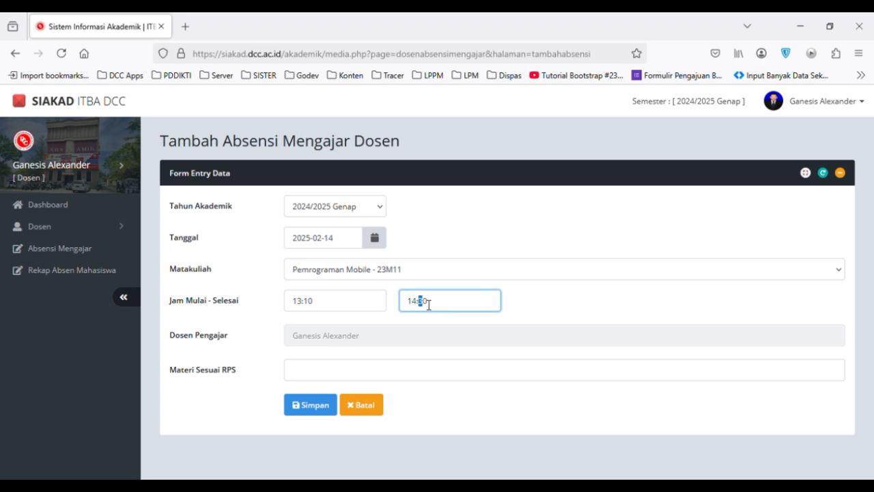
pyautogui.write('5')
pyautogui.click(349, 369)
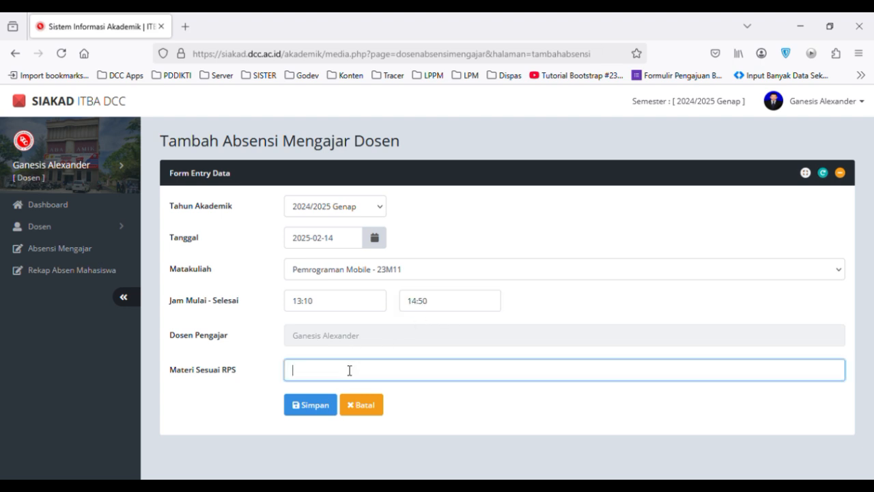
pyautogui.write('Kontrak Kuliah')
pyautogui.click(308, 408)
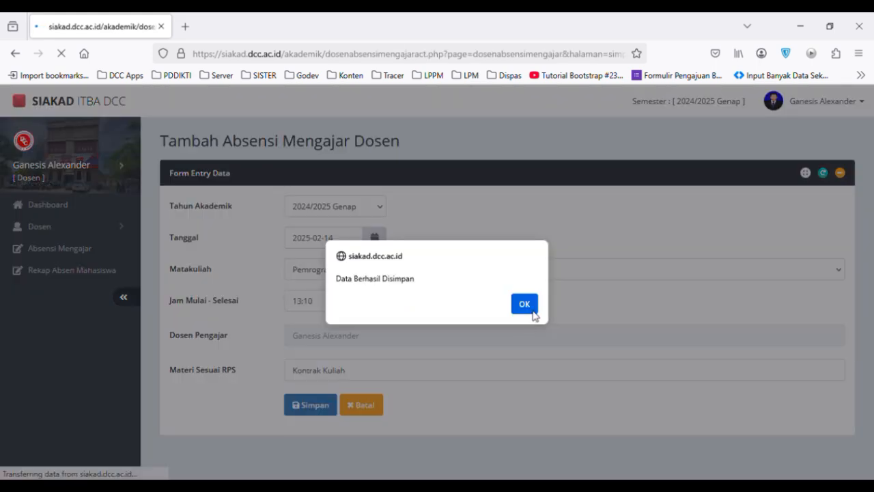
pyautogui.click(532, 309)
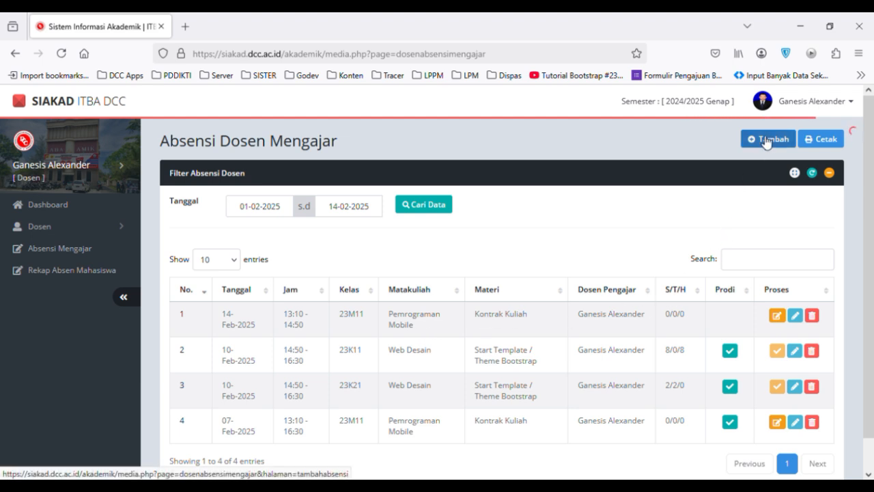
# Start another teaching attendance entry for Pemrograman Mobile - 23M11 and set the session's start time to 14:50.
pyautogui.click(766, 141)
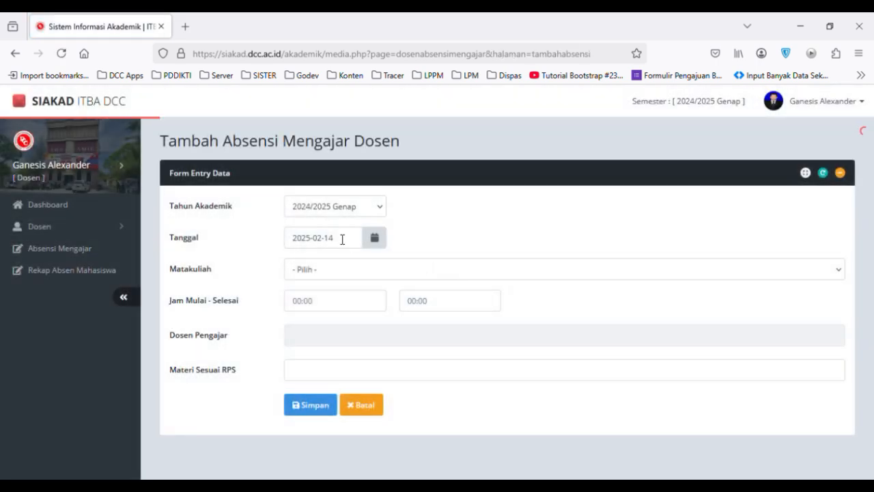
pyautogui.click(359, 274)
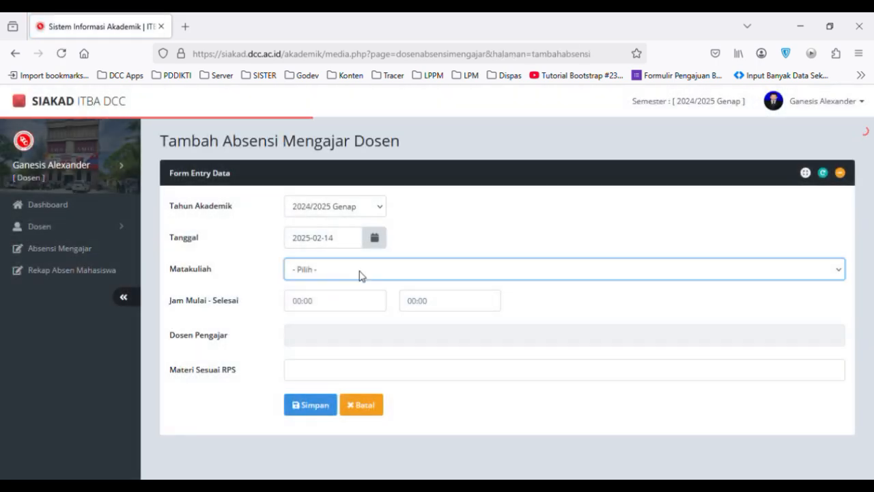
pyautogui.click(368, 311)
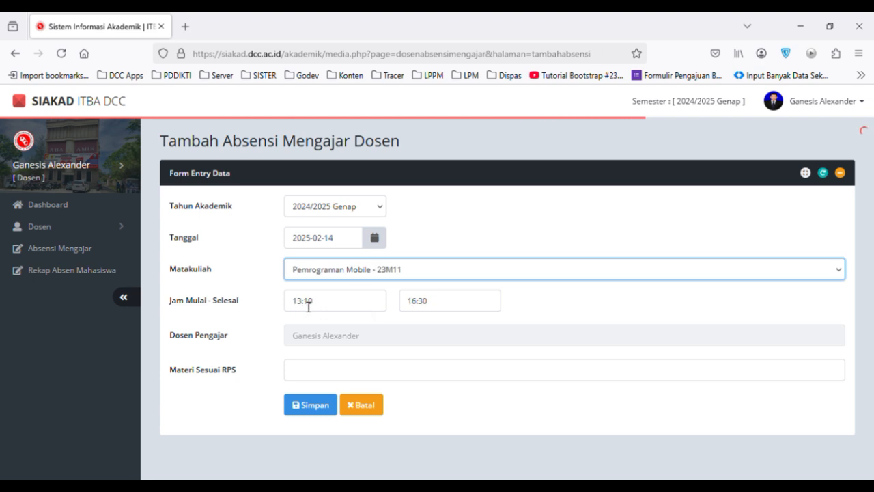
pyautogui.click(308, 307)
pyautogui.click(295, 305)
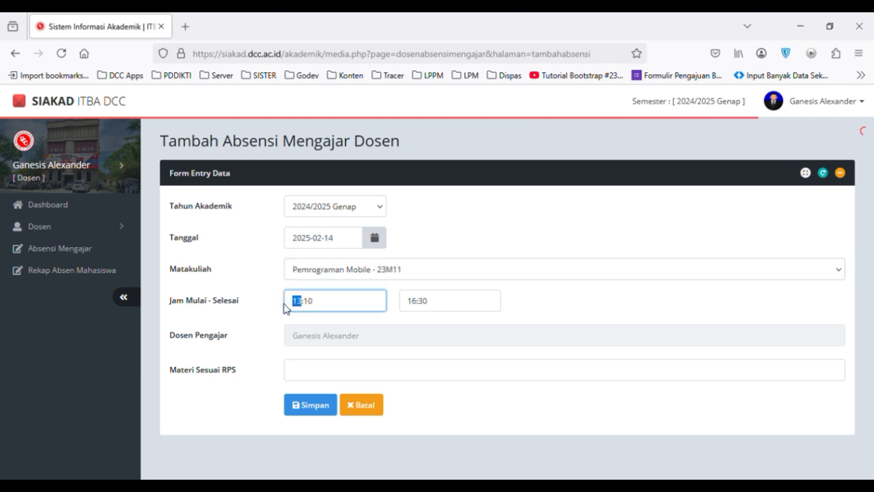
pyautogui.write('14')
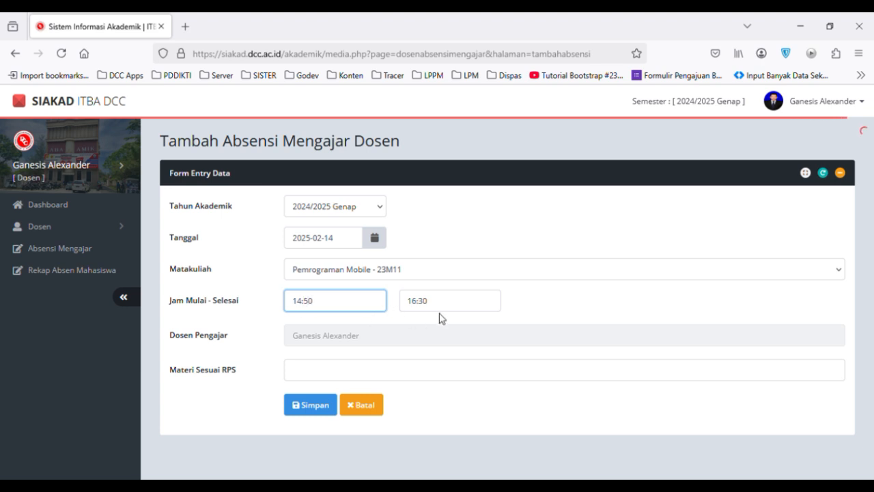
# Enter Pengantar Web as the material for the session and save the teaching attendance entry.
pyautogui.click(360, 376)
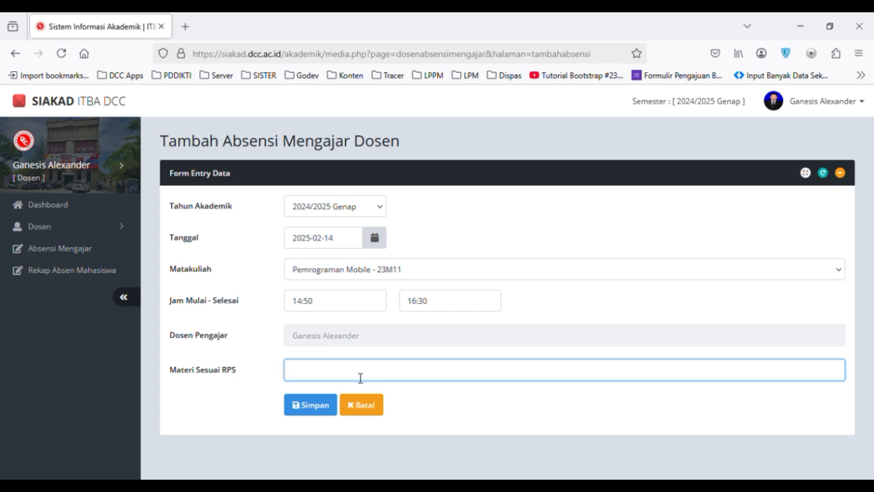
pyautogui.write('Pengantar Web')
pyautogui.click(310, 409)
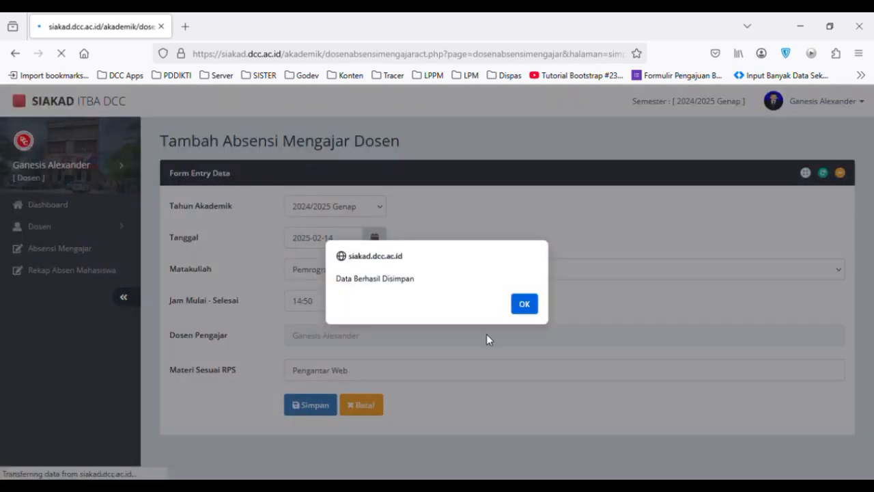
pyautogui.click(524, 303)
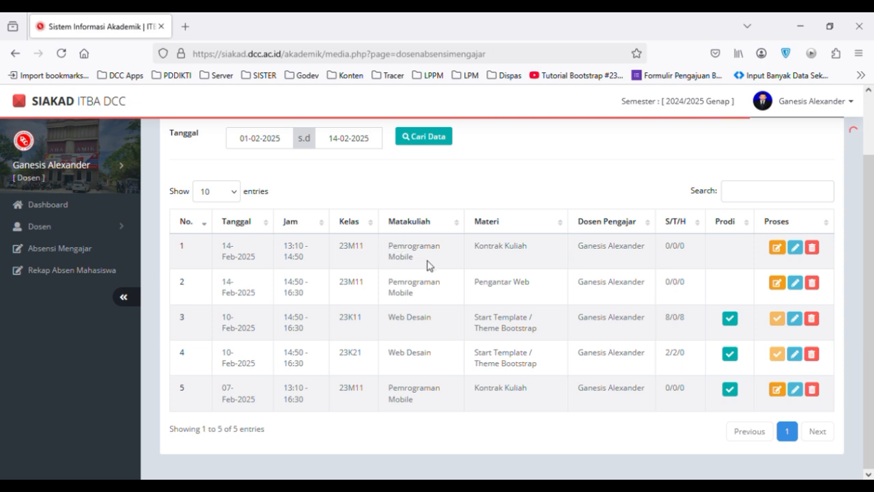
# Add and save a teaching attendance entry for Web Desain - 23K11 with Kontrak Kuliah as the material.
pyautogui.scroll(2, 429, 265)
pyautogui.click(765, 142)
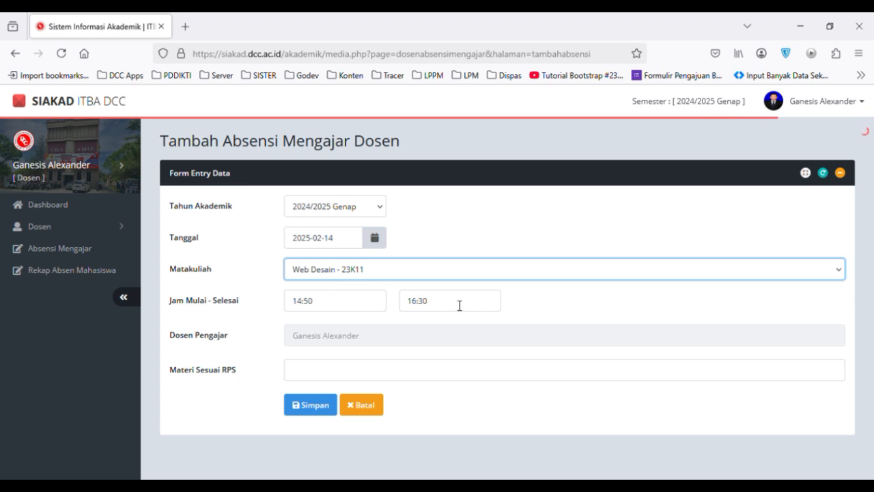
pyautogui.click(370, 375)
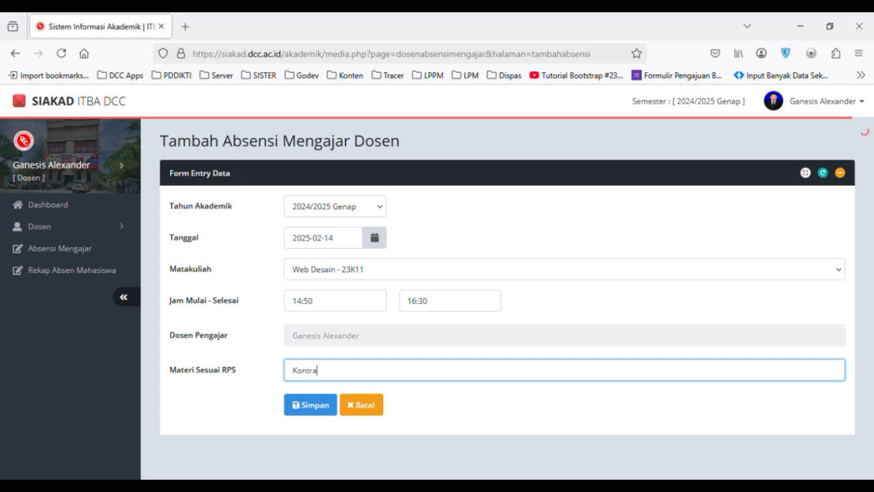
pyautogui.write('Kontrak Kuliah')
pyautogui.click(314, 406)
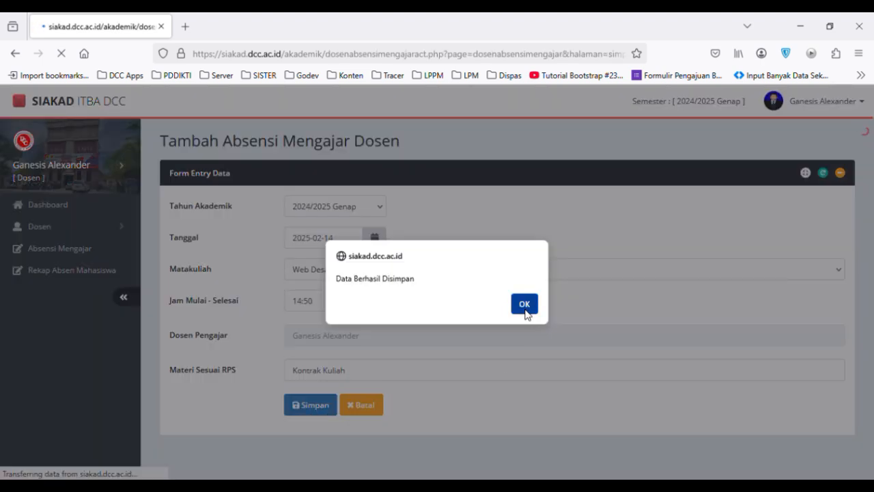
pyautogui.click(524, 308)
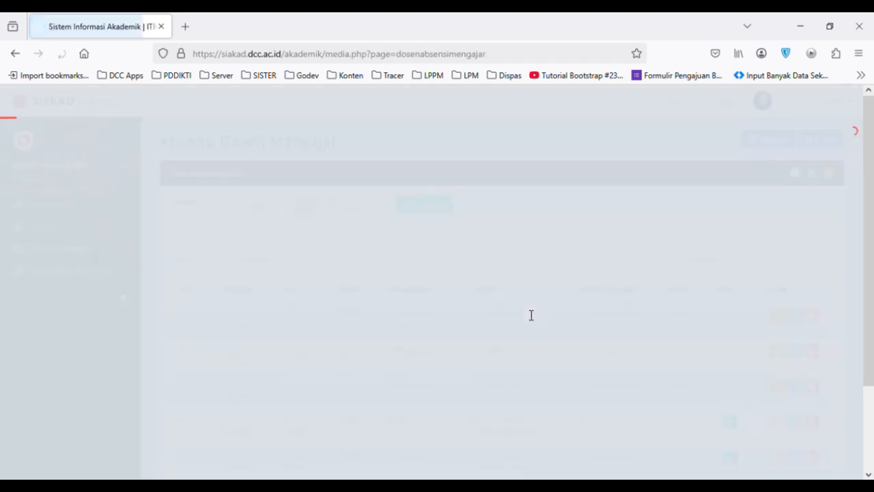
# Review the teaching attendance list, examining the S/T/H figures and the Prodi approval marks of the sessions.
pyautogui.scroll(-2, 532, 315)
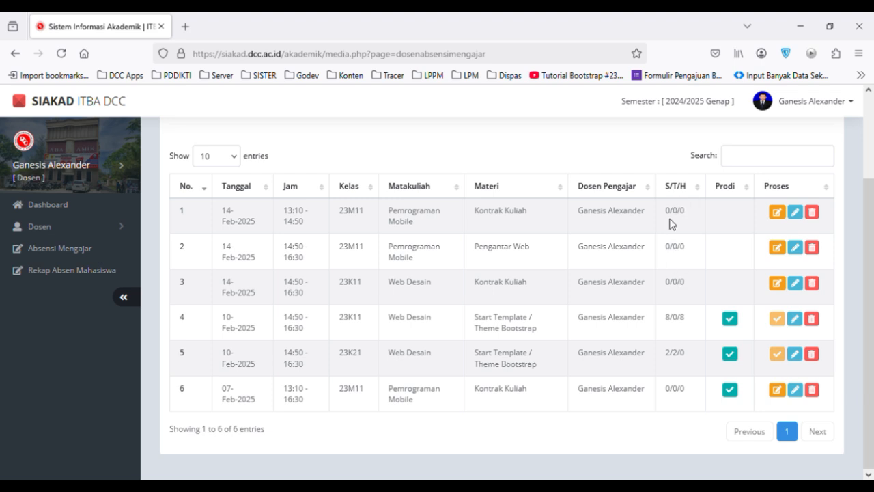
pyautogui.scroll(3, 673, 223)
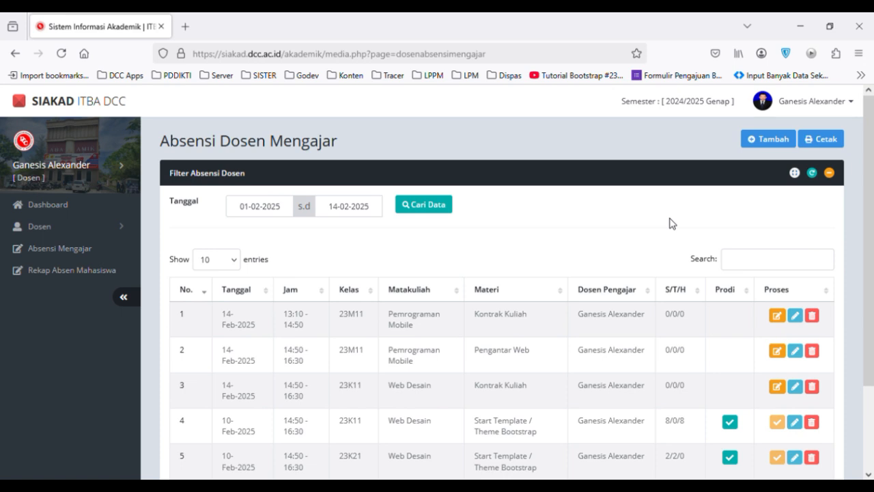
pyautogui.scroll(-2, 673, 223)
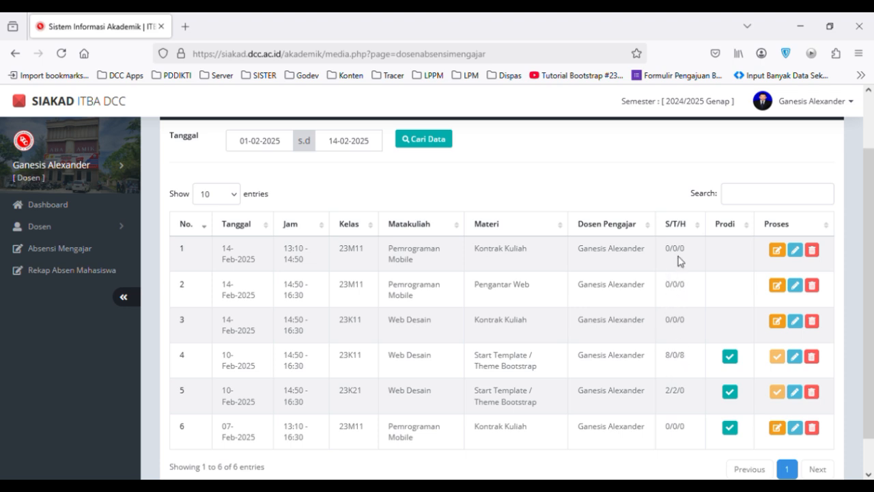
pyautogui.scroll(2, 679, 260)
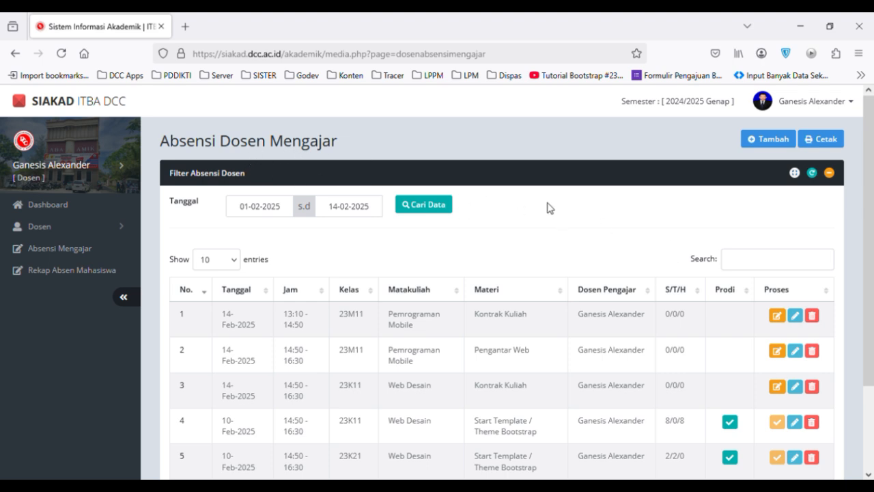
pyautogui.scroll(-3, 551, 207)
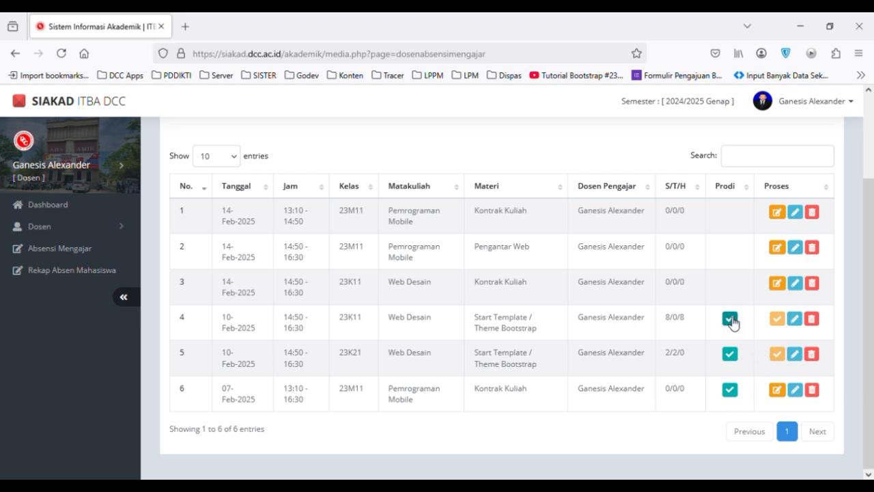
pyautogui.click(731, 320)
pyautogui.scroll(3, 710, 376)
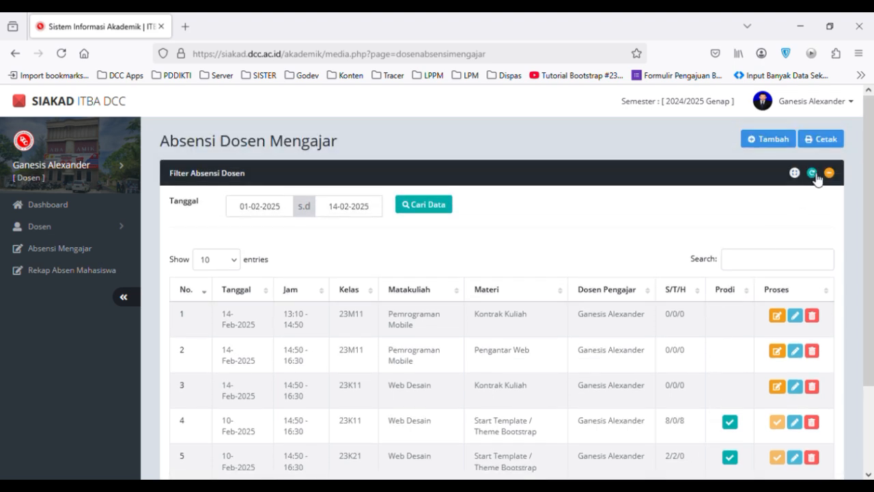
# Preview the printable 2024/2025 Genap teaching attendance for Web Desain - 23K11, cancel printing and return to the attendance list.
pyautogui.click(830, 144)
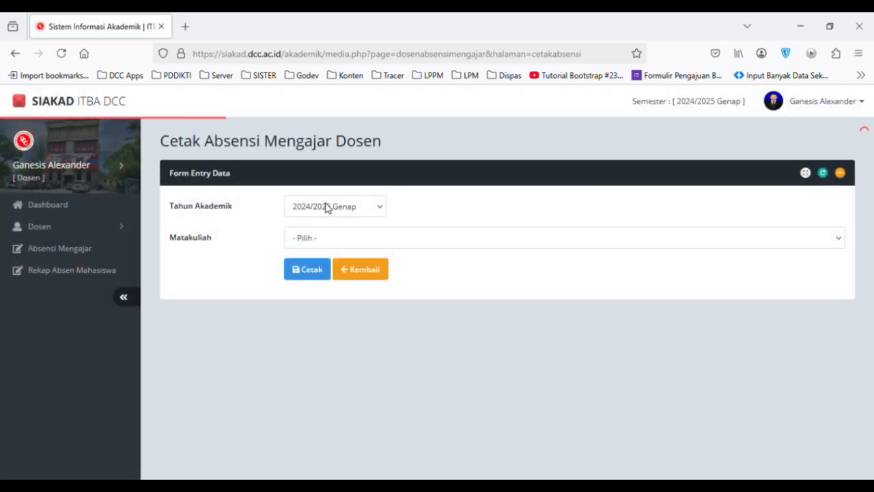
pyautogui.click(375, 207)
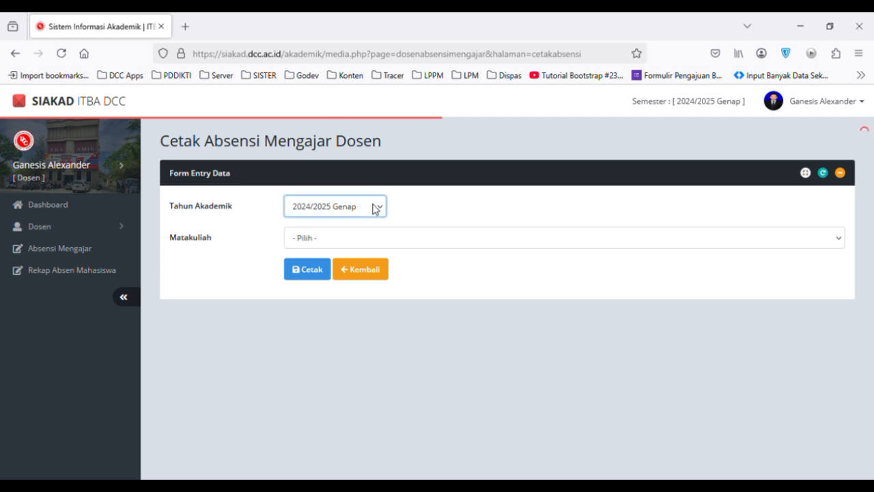
pyautogui.click(399, 239)
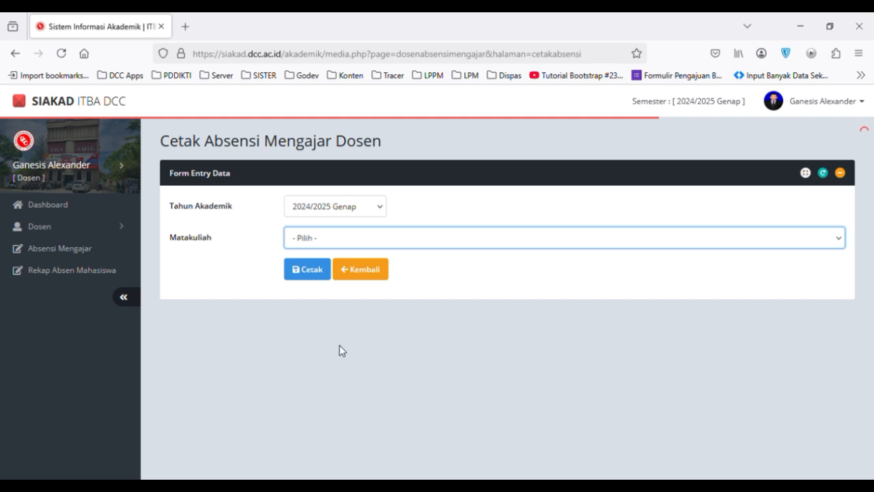
pyautogui.press('Down')
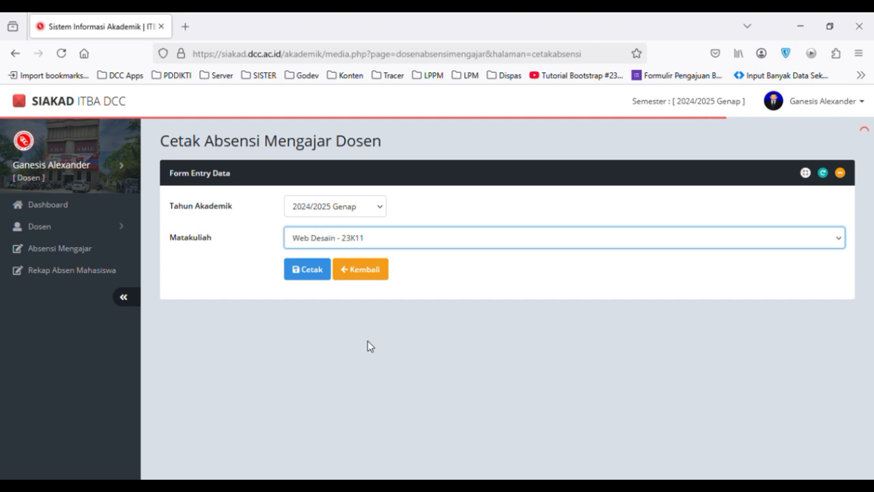
pyautogui.click(310, 270)
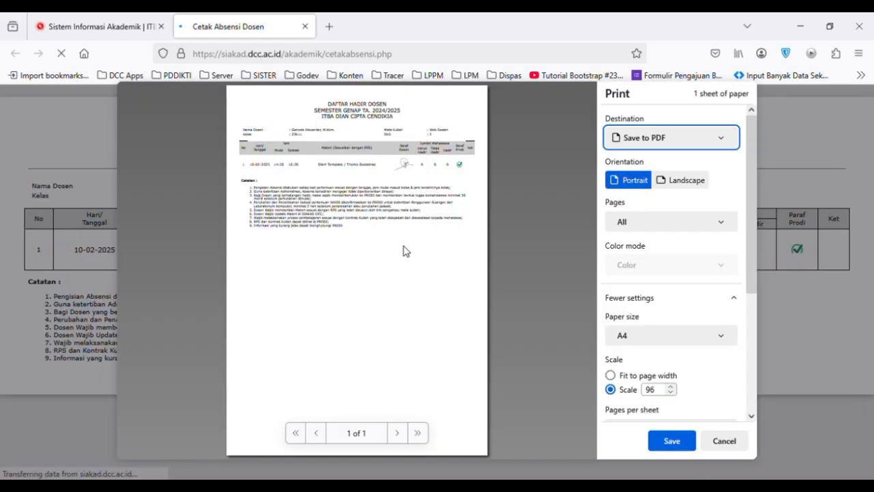
pyautogui.click(725, 441)
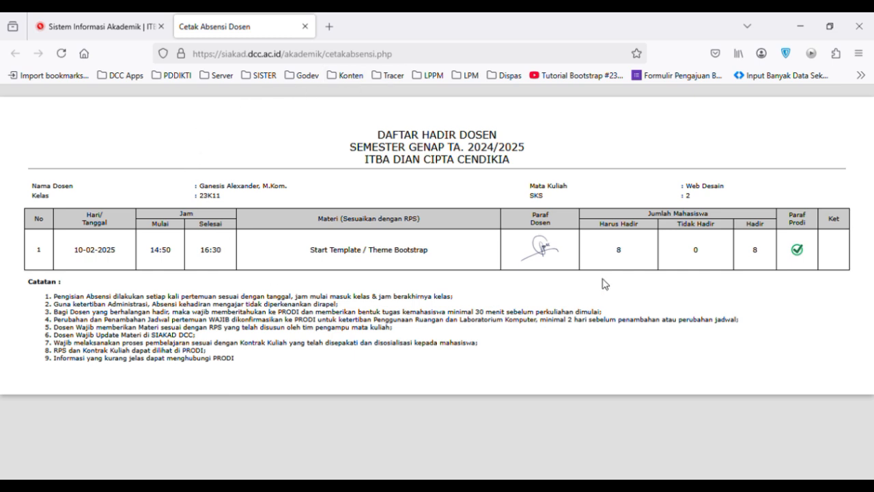
pyautogui.click(305, 27)
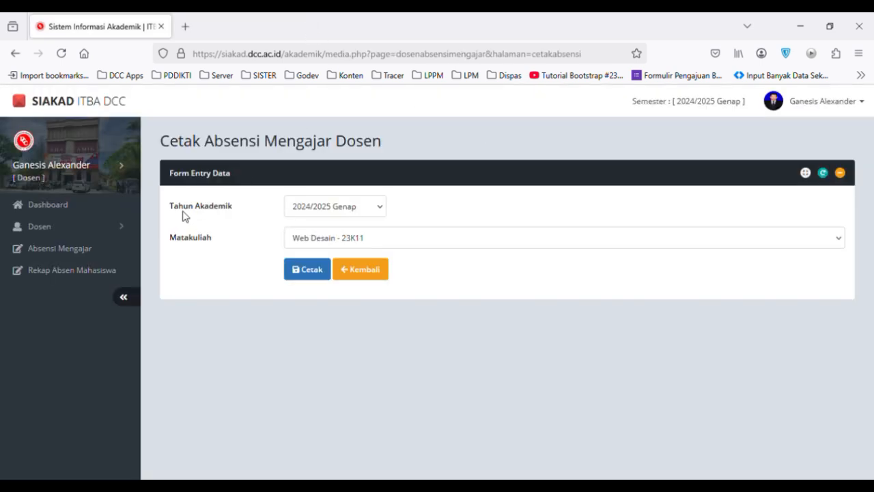
pyautogui.click(360, 273)
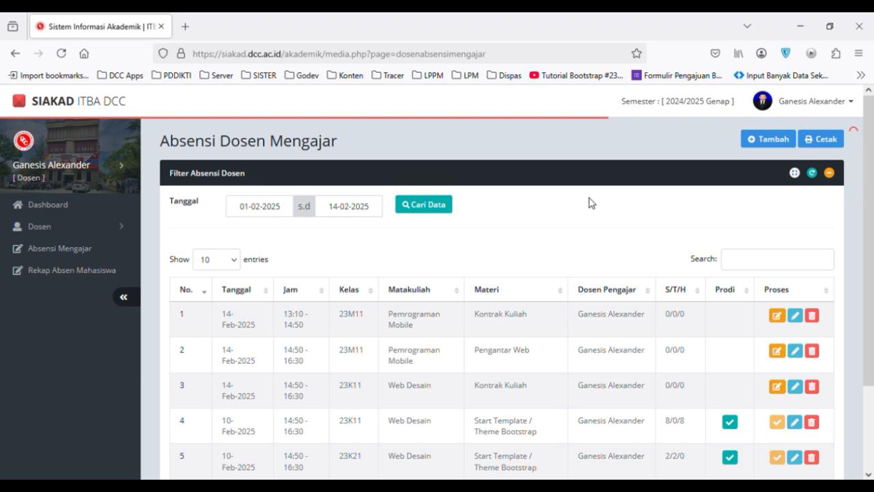
# Mark the first student as Absen for the 14-Feb-2025 Web Desain 23K11 session, save the student attendance and check the session's S/T/H figures.
pyautogui.scroll(-2, 592, 203)
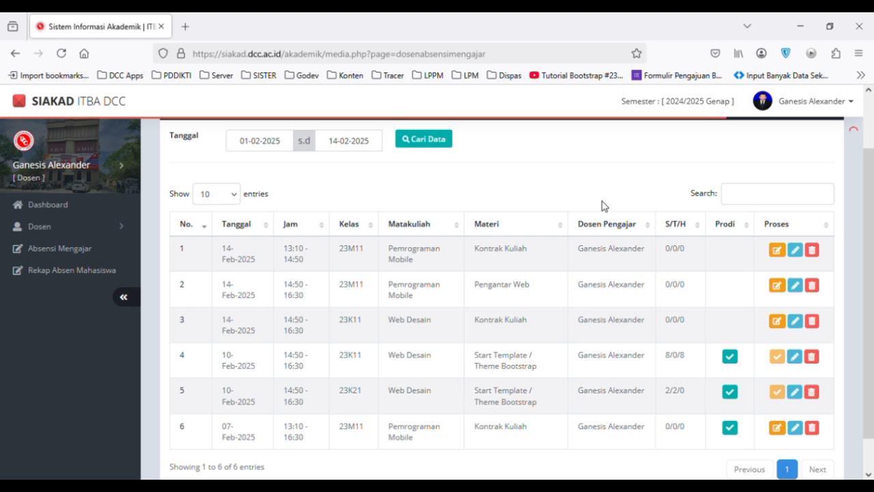
pyautogui.scroll(2, 602, 195)
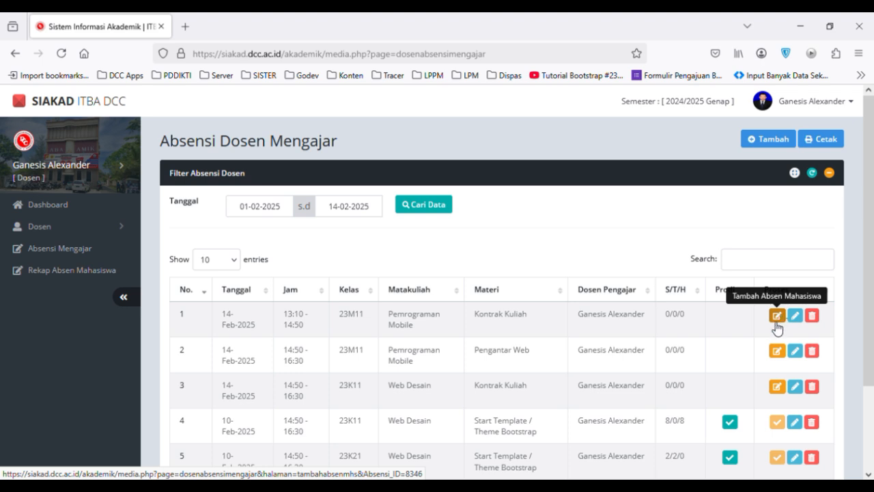
pyautogui.click(779, 387)
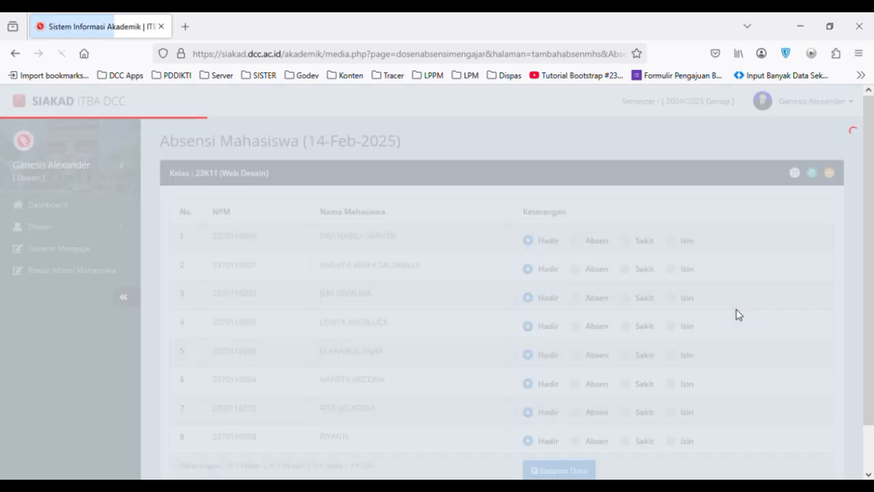
pyautogui.scroll(-1, 737, 314)
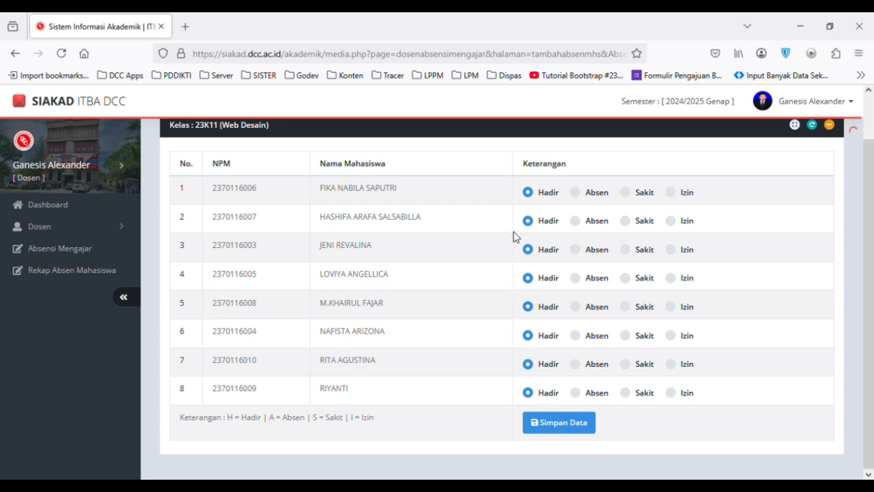
pyautogui.click(576, 192)
pyautogui.click(572, 427)
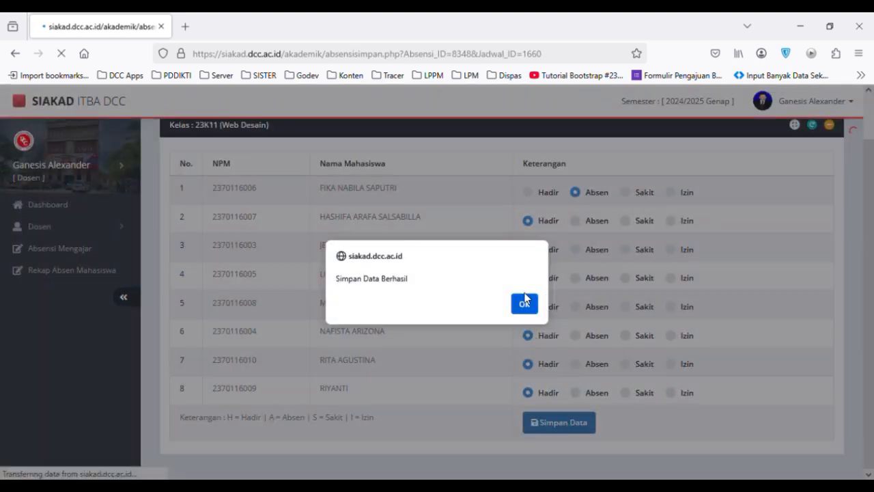
pyautogui.click(524, 304)
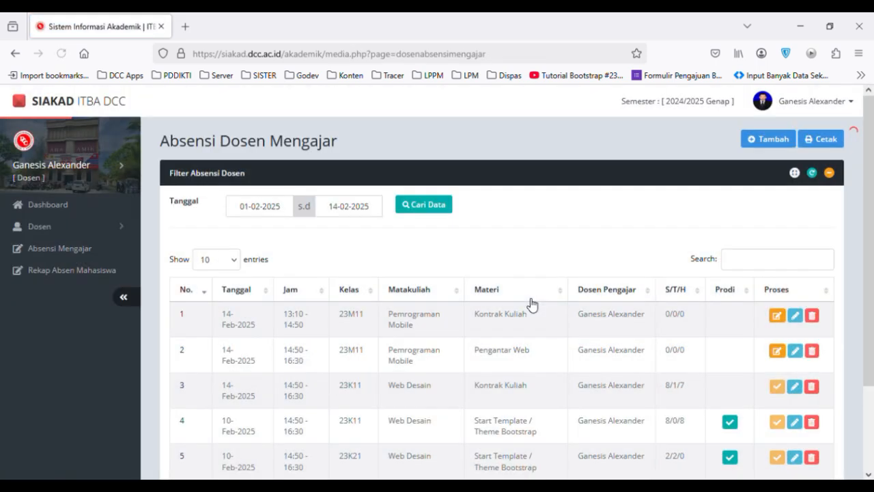
pyautogui.scroll(-2, 532, 304)
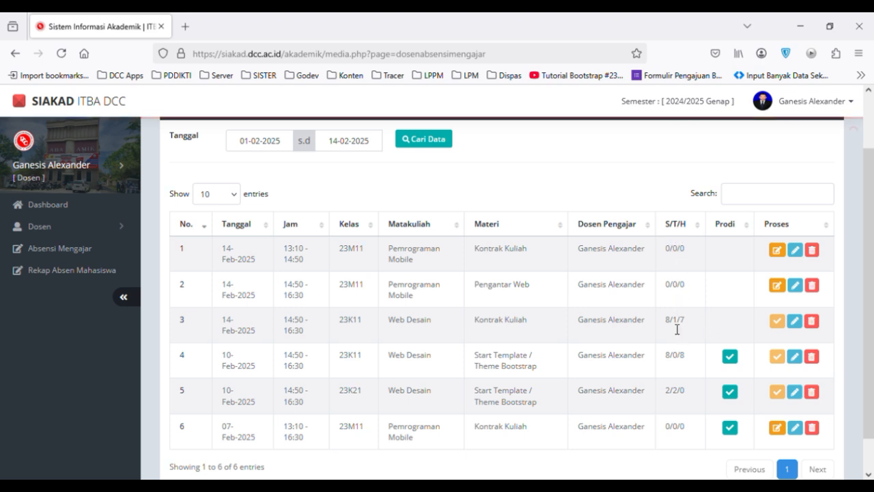
pyautogui.moveTo(666, 321); pyautogui.dragTo(689, 326)
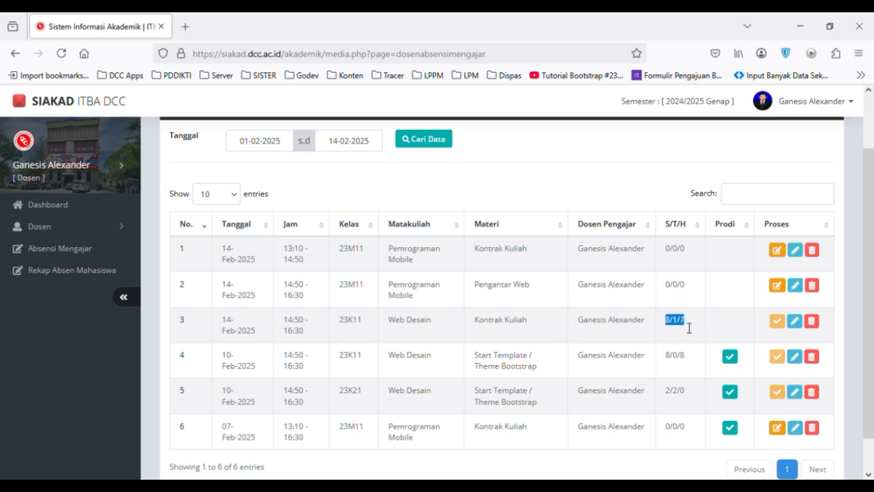
# Open the 2024/2025 Genap student attendance recap for Web Desain class 23K11 and examine each student's marks per session date.
pyautogui.click(679, 331)
pyautogui.click(61, 276)
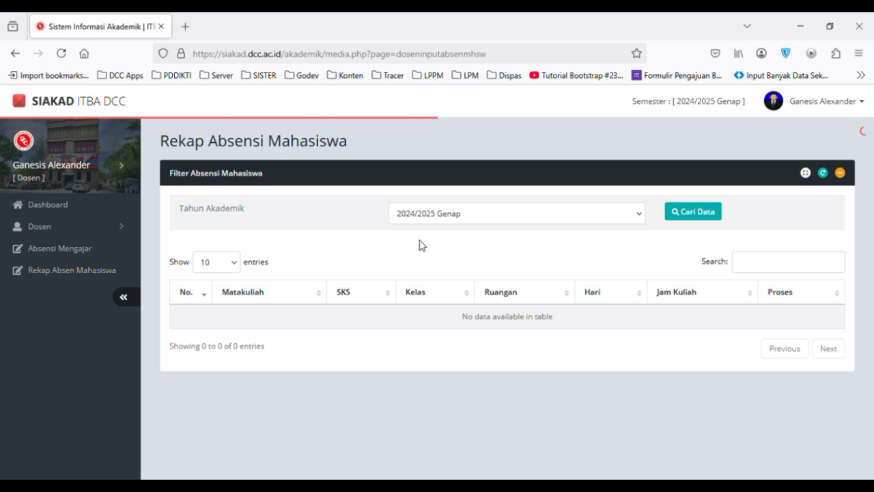
pyautogui.click(688, 218)
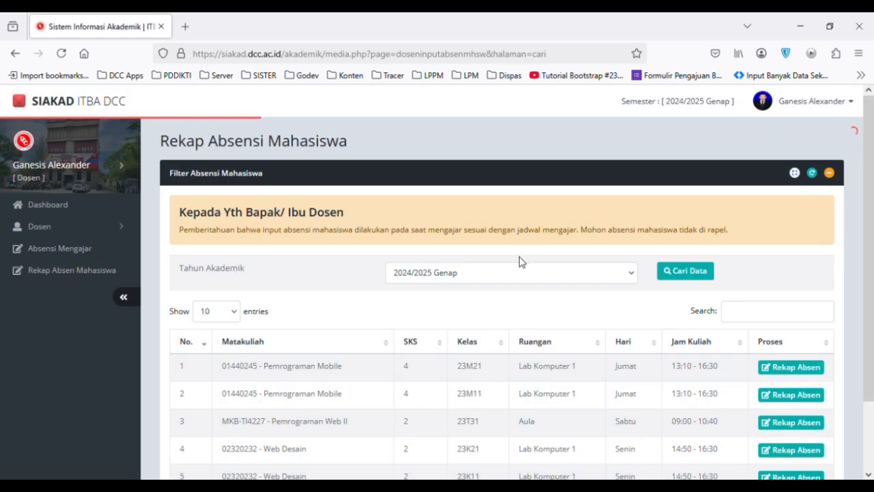
pyautogui.scroll(-2, 520, 262)
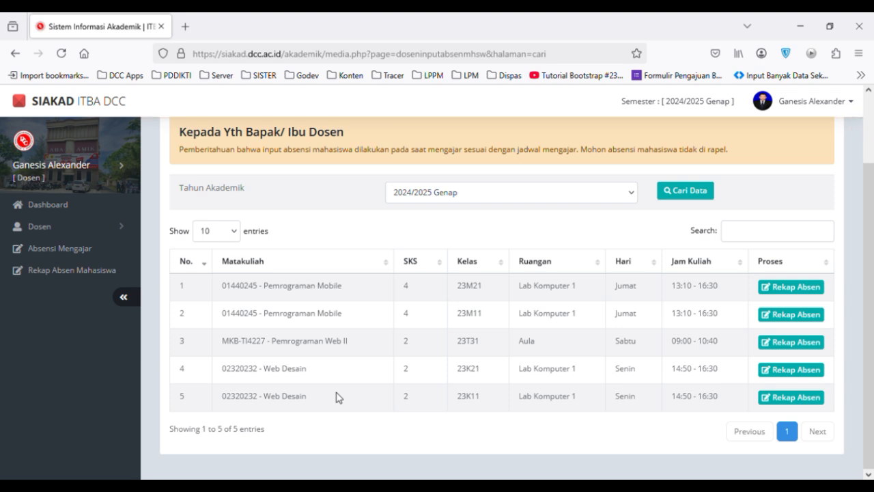
pyautogui.click(802, 405)
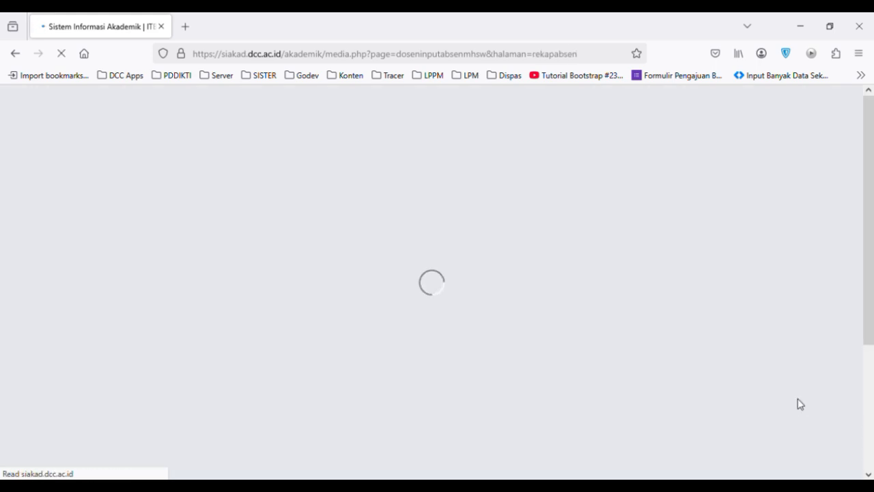
pyautogui.scroll(-5, 819, 333)
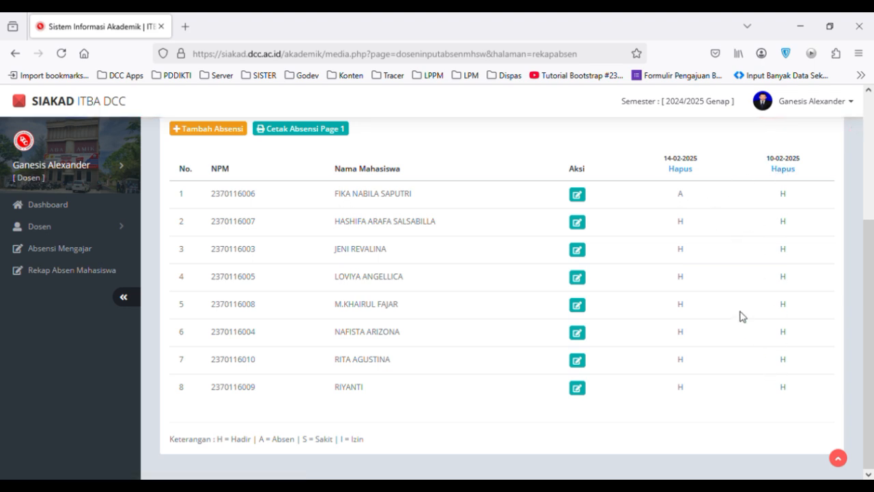
pyautogui.scroll(1, 742, 315)
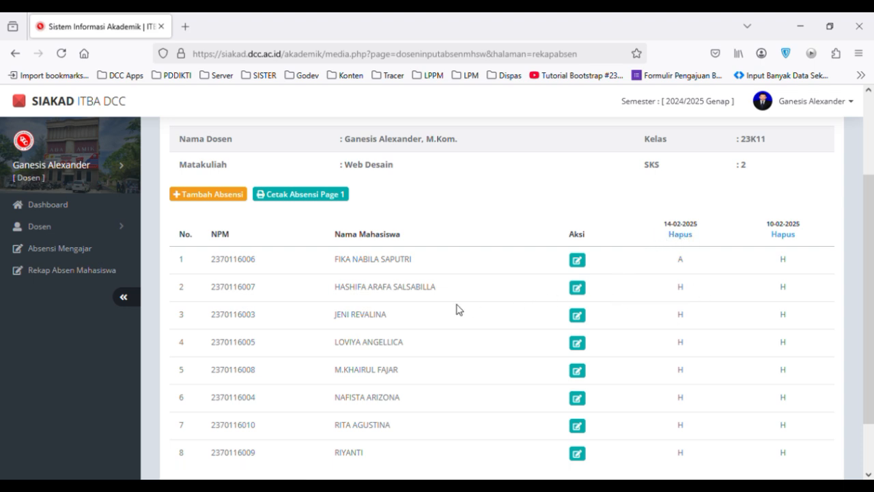
# Save the make-up attendance of 10-02-2025 for the second student in the recap, return to the recap and check that student's mark.
pyautogui.click(577, 289)
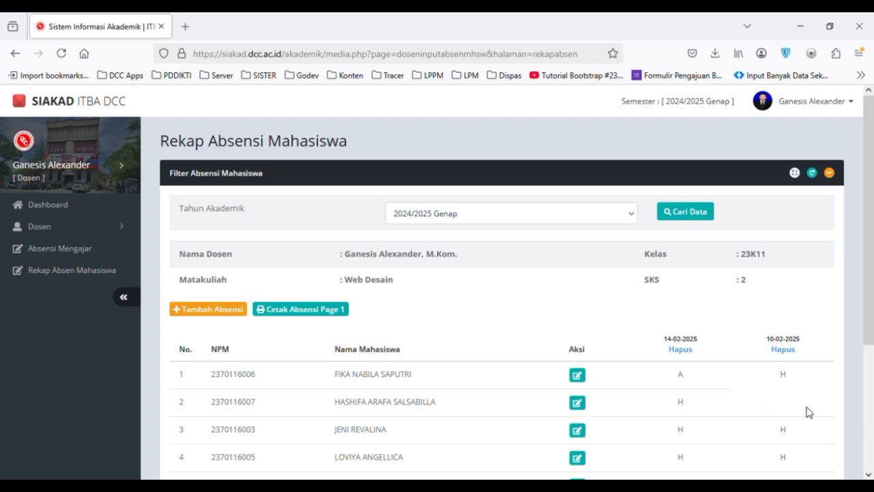
pyautogui.click(577, 403)
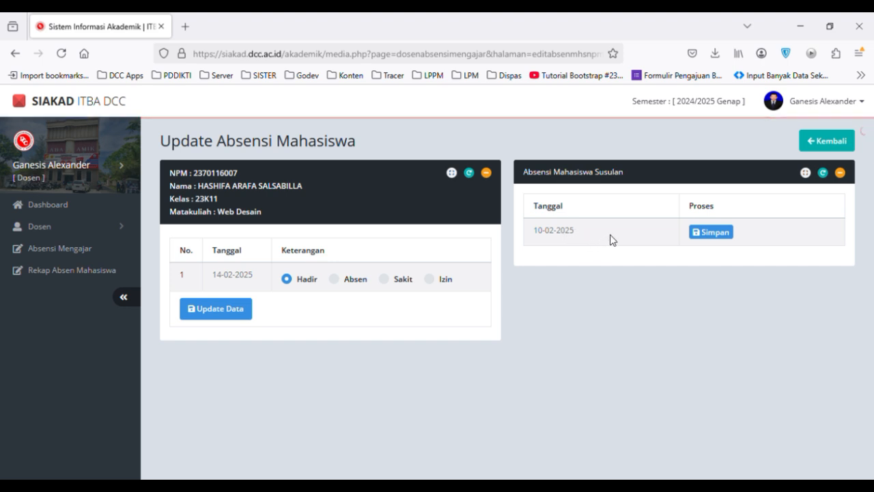
pyautogui.click(721, 238)
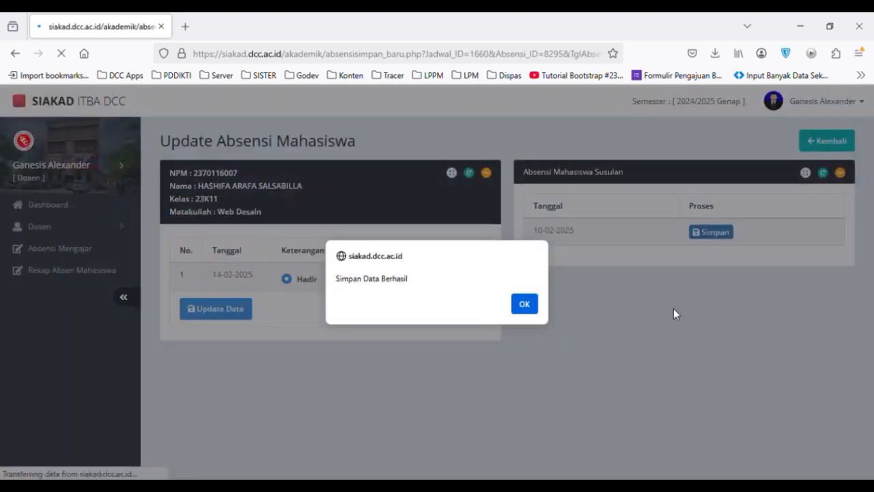
pyautogui.click(524, 304)
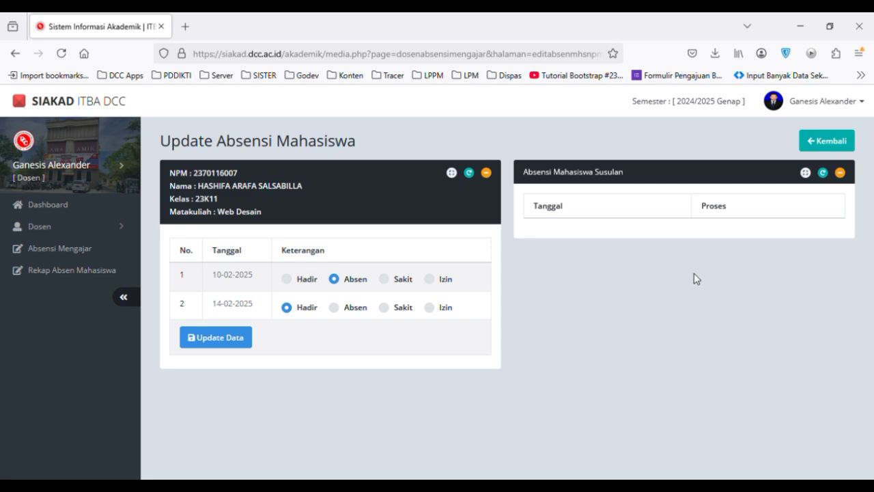
pyautogui.click(828, 143)
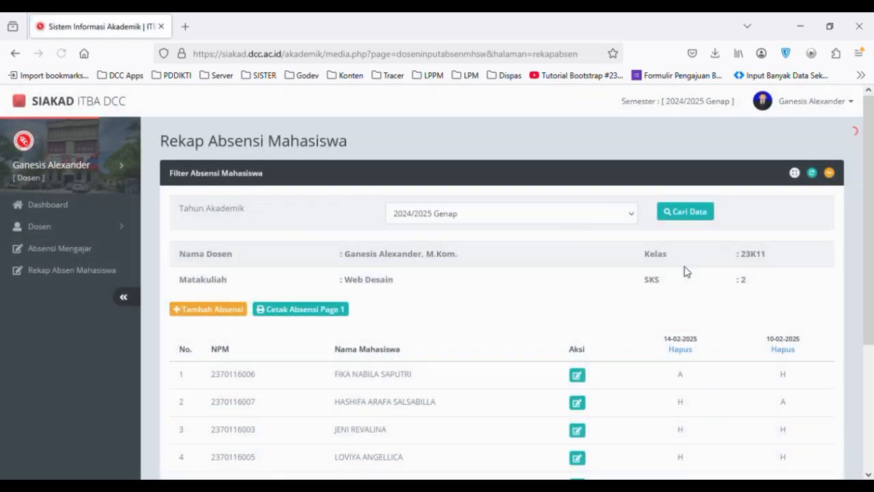
pyautogui.scroll(-2, 524, 279)
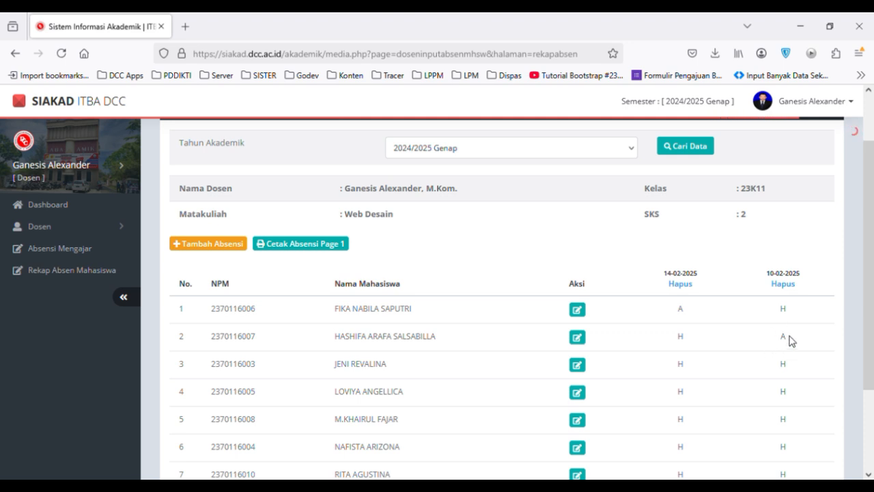
# Preview page 1 of the printable student attendance list for Web Desain 23K11, cancel printing, examine the list and close it.
pyautogui.scroll(2, 772, 347)
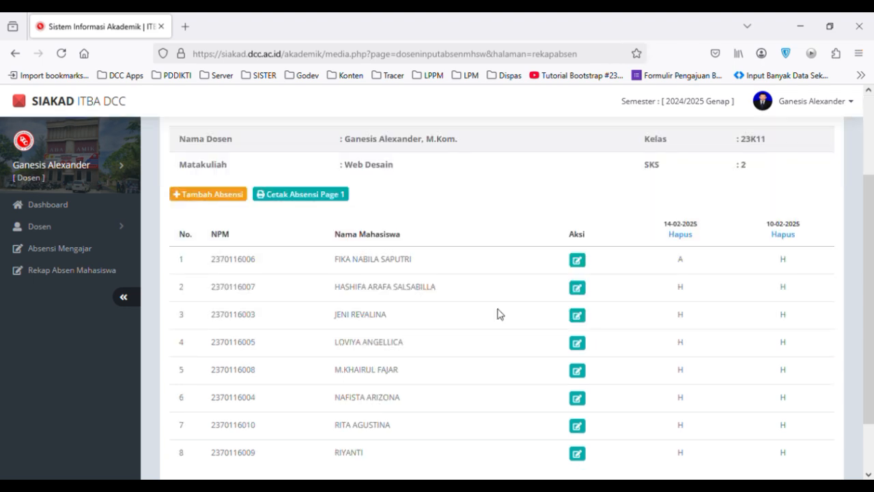
pyautogui.scroll(2, 497, 313)
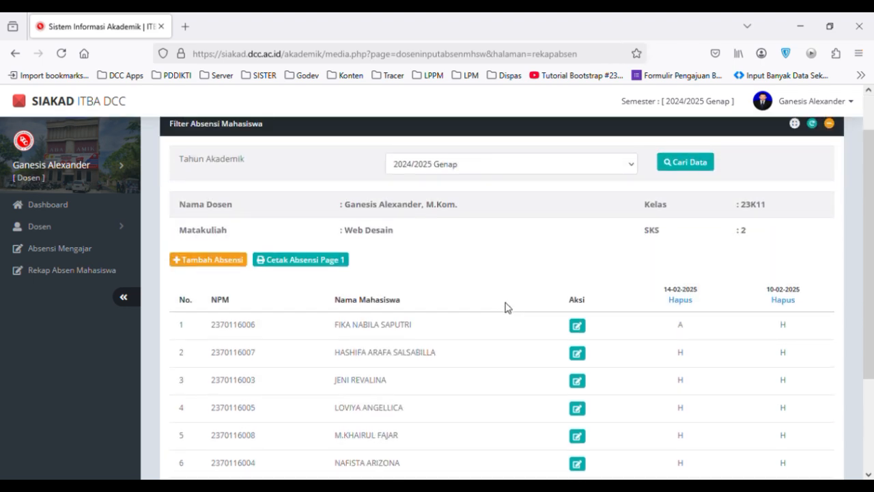
pyautogui.scroll(2, 505, 309)
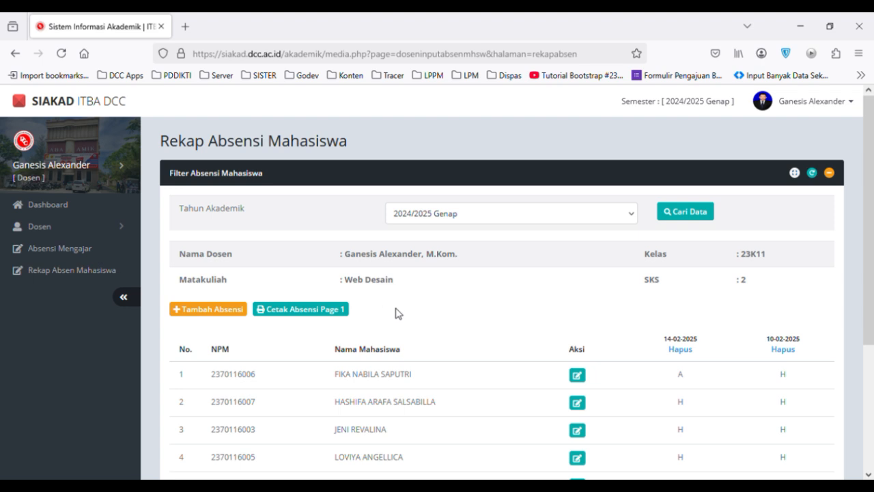
pyautogui.click(311, 313)
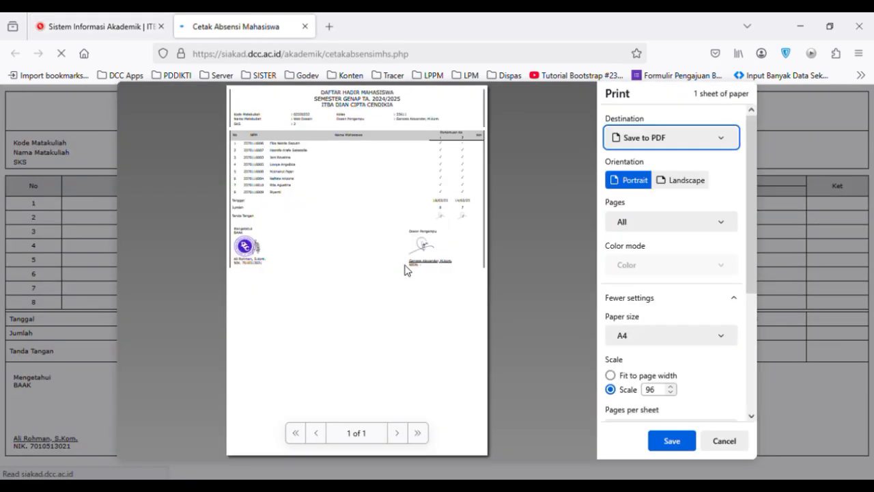
pyautogui.click(725, 441)
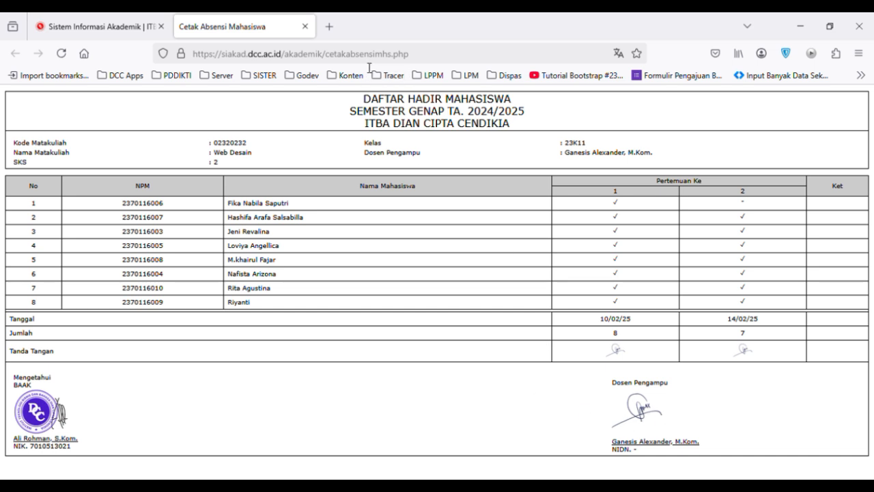
pyautogui.click(305, 26)
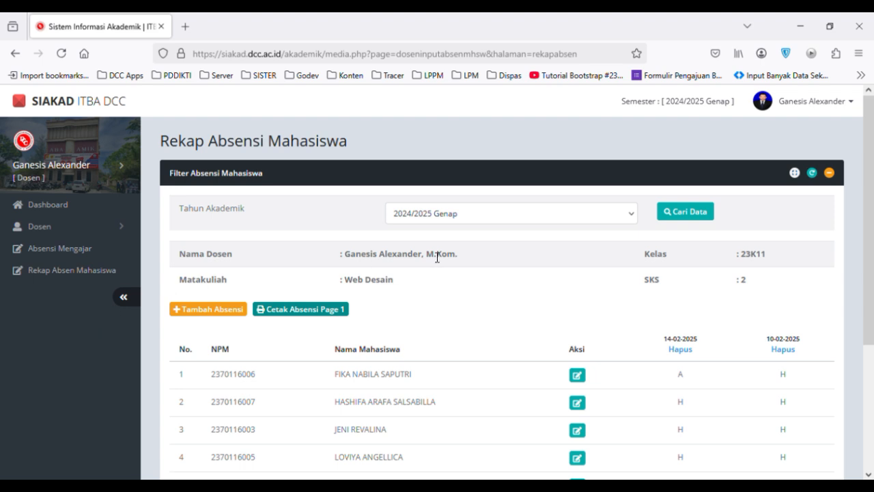
# Open the lecturer's account menu.
pyautogui.click(854, 104)
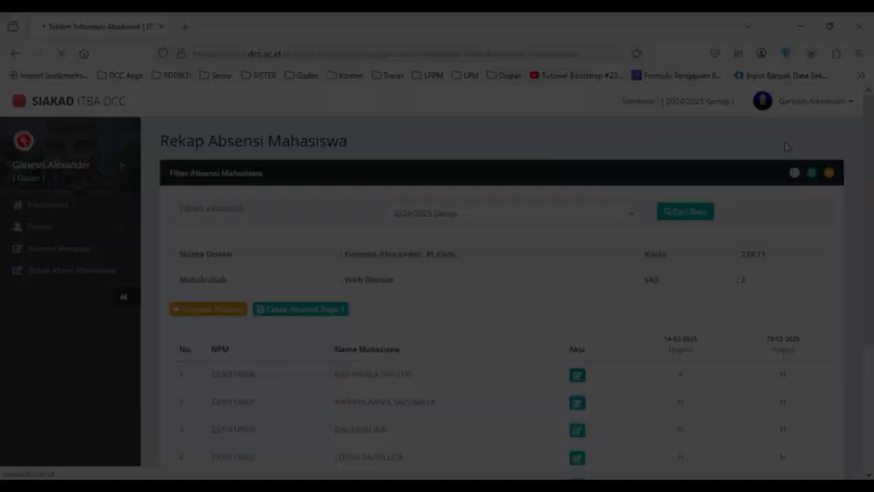